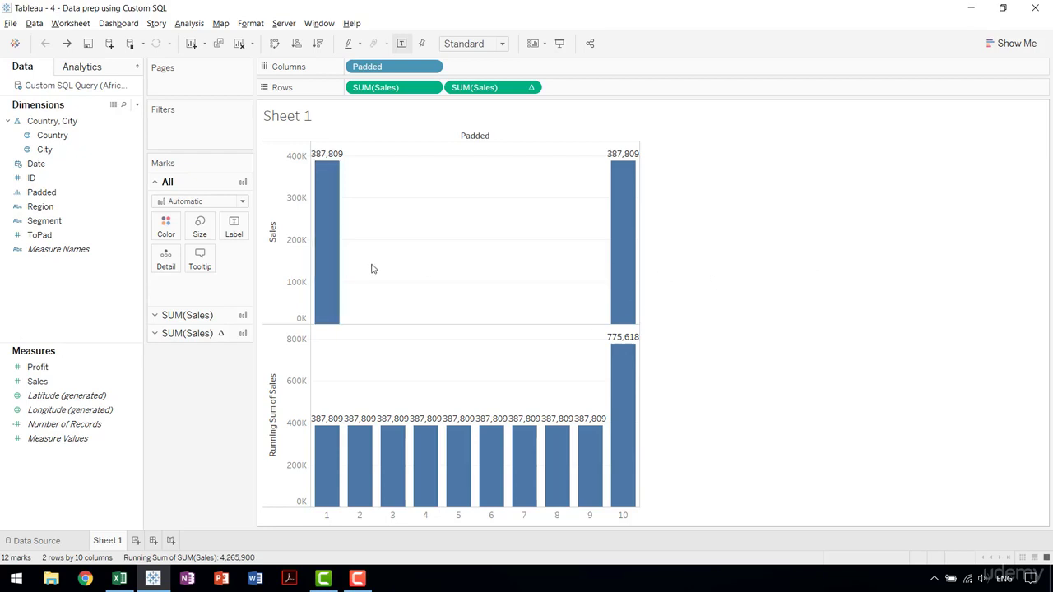
Change the mark type of the running sum of Sales chart to Line and inspect its data points.
{"action": "mouse_move", "coordinate": [336, 255]}
{"action": "left_click", "coordinate": [80, 138]}
{"action": "left_click", "coordinate": [193, 333]}
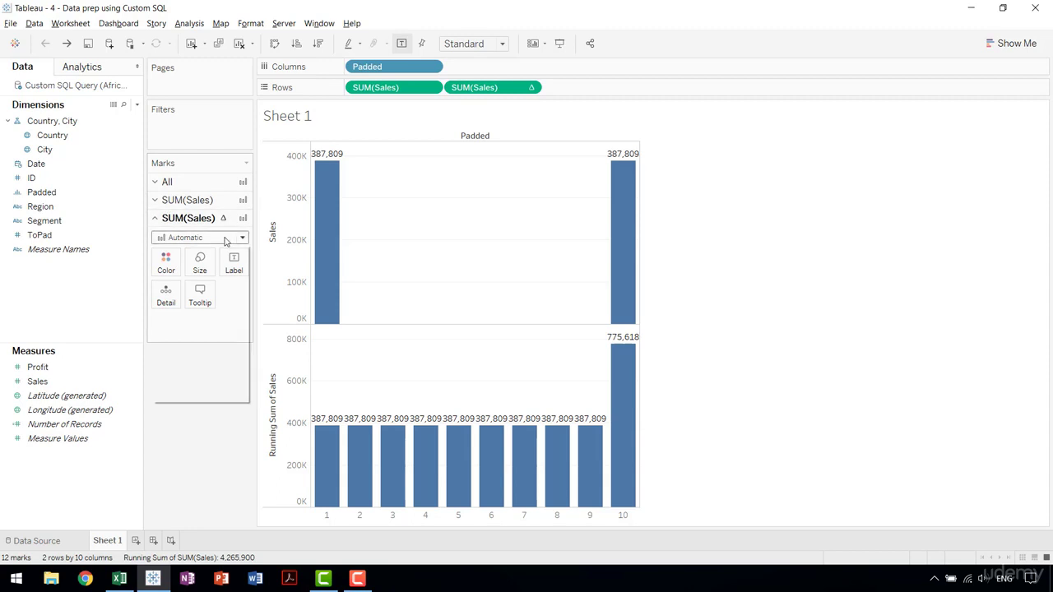
{"action": "left_click", "coordinate": [228, 238]}
{"action": "left_click", "coordinate": [391, 383]}
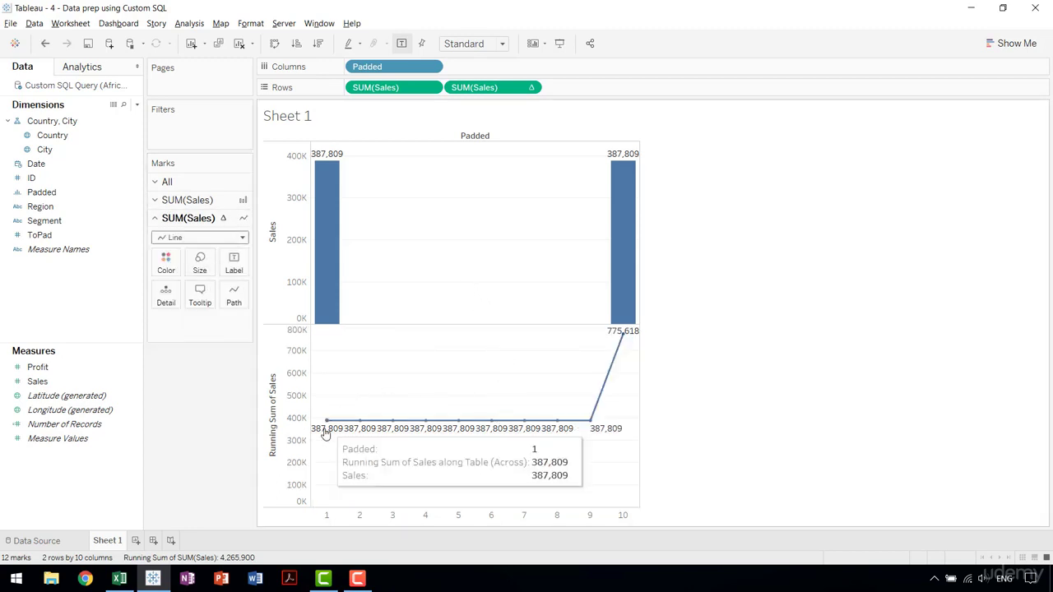
{"action": "mouse_move", "coordinate": [616, 345]}
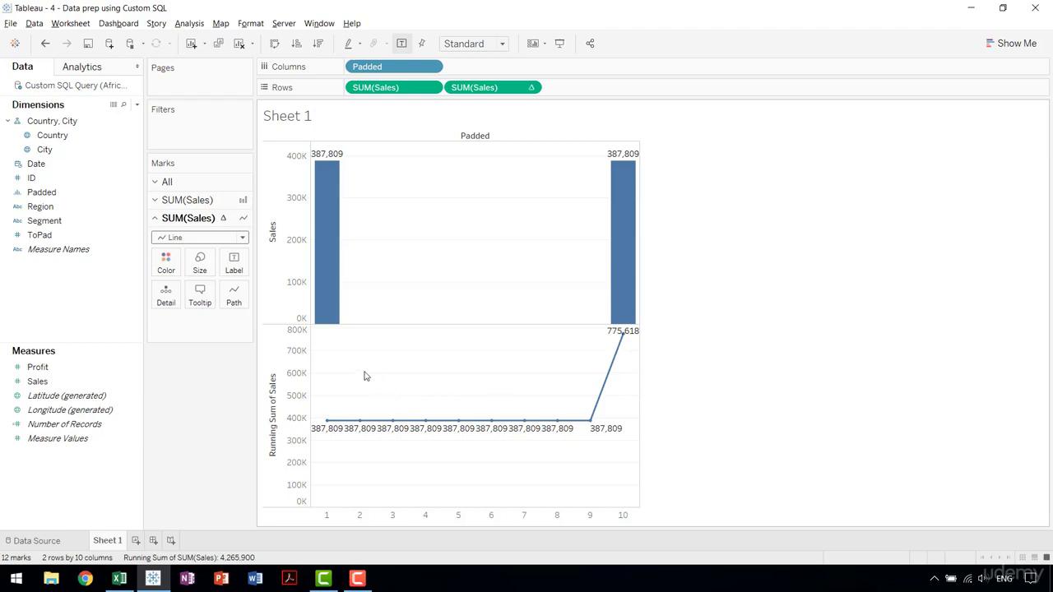
{"action": "mouse_move", "coordinate": [428, 428]}
{"action": "mouse_move", "coordinate": [329, 428]}
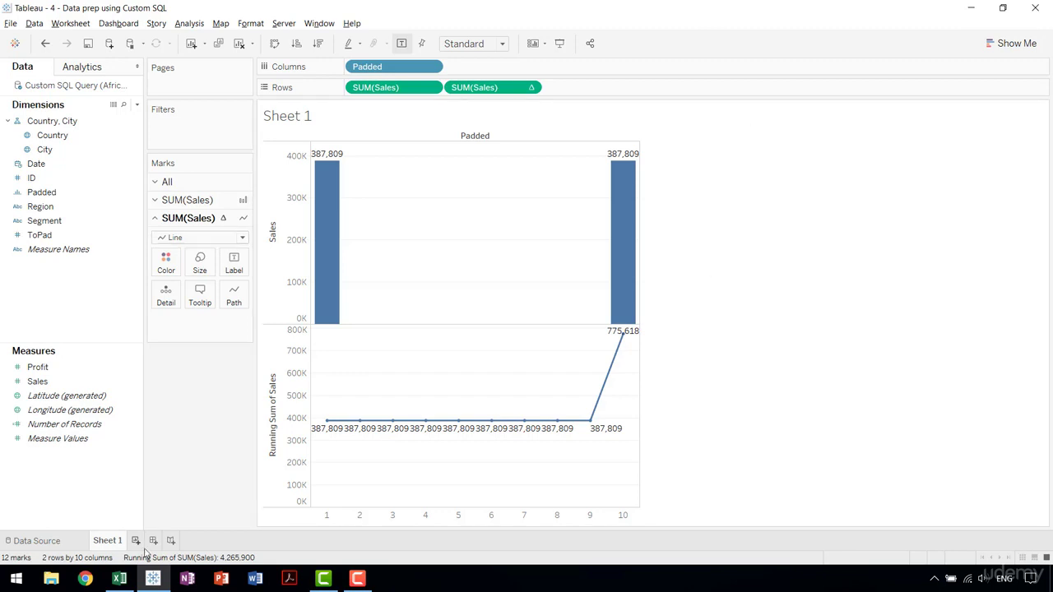
Create a new workbook and maximize its window.
{"action": "left_click", "coordinate": [11, 23]}
{"action": "left_click", "coordinate": [18, 36]}
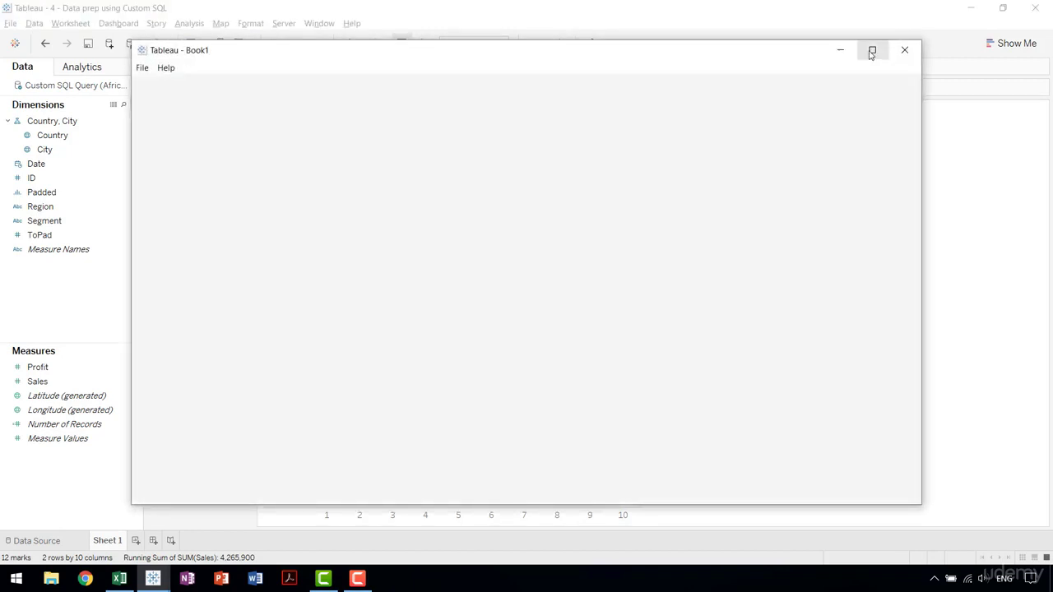
{"action": "left_click", "coordinate": [872, 49]}
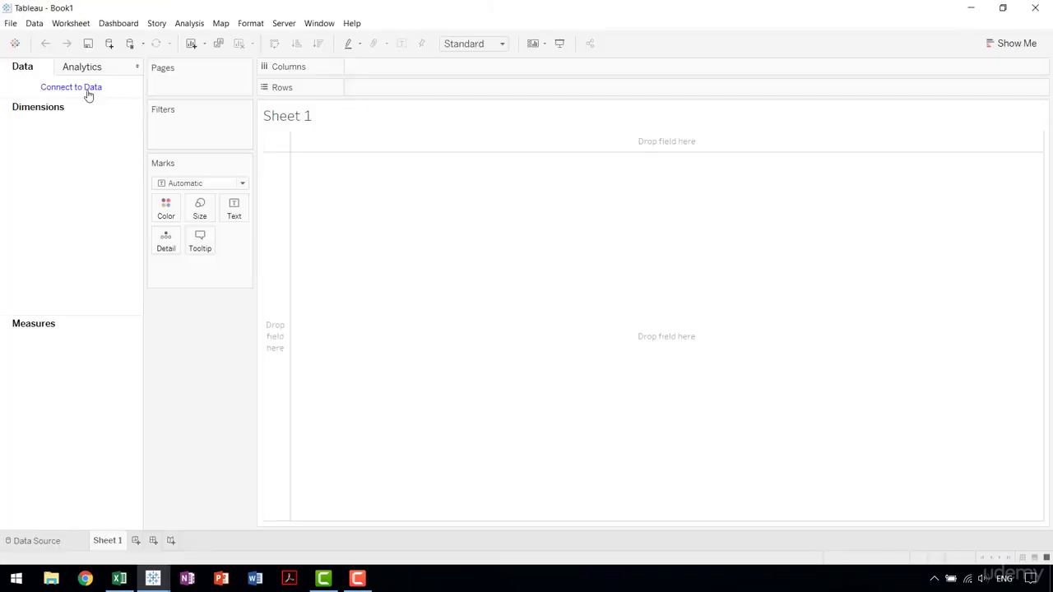
Connect to the African Mobile Data Excel workbook and add its Section 2 sheet to the data source.
{"action": "left_click", "coordinate": [85, 88]}
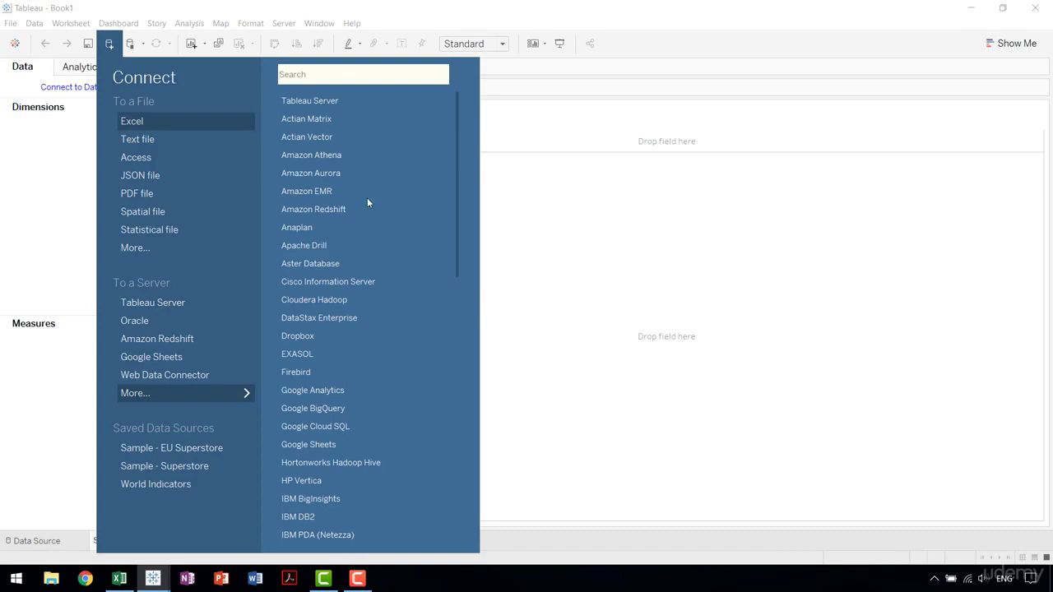
{"action": "left_click", "coordinate": [329, 216]}
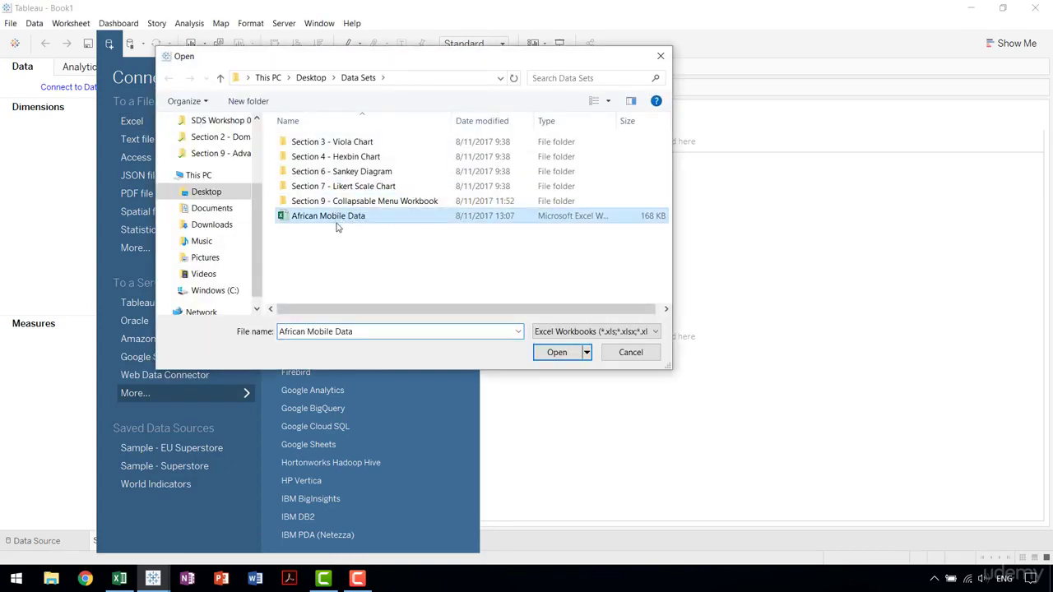
{"action": "left_click", "coordinate": [564, 356]}
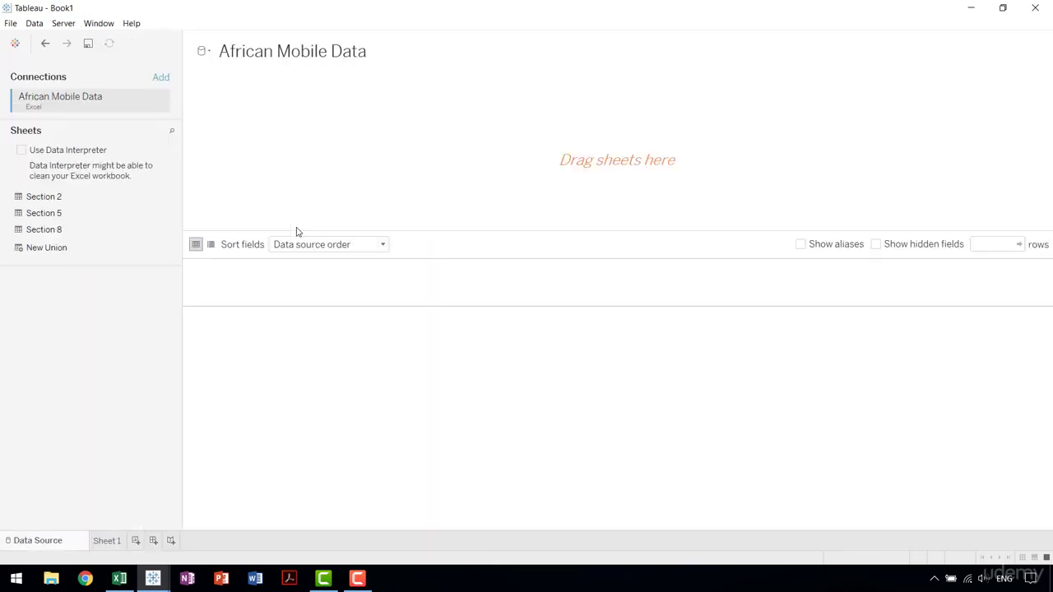
{"action": "left_click_drag", "start_coordinate": [132, 200], "coordinate": [329, 115]}
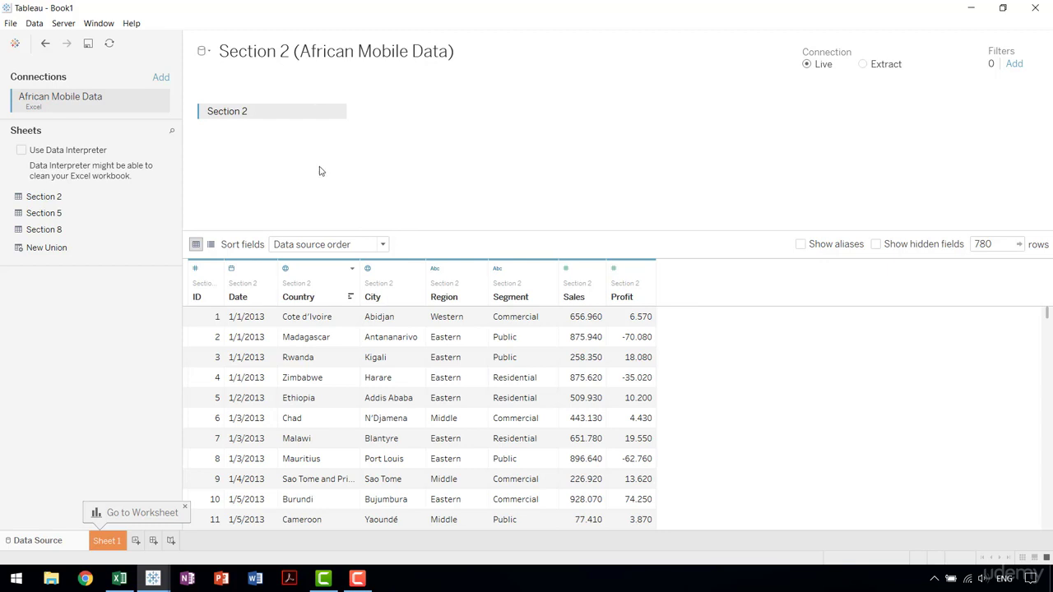
Build a text table on Sheet 1 with Region and Segment as rows and Sales as the values.
{"action": "left_click", "coordinate": [99, 541]}
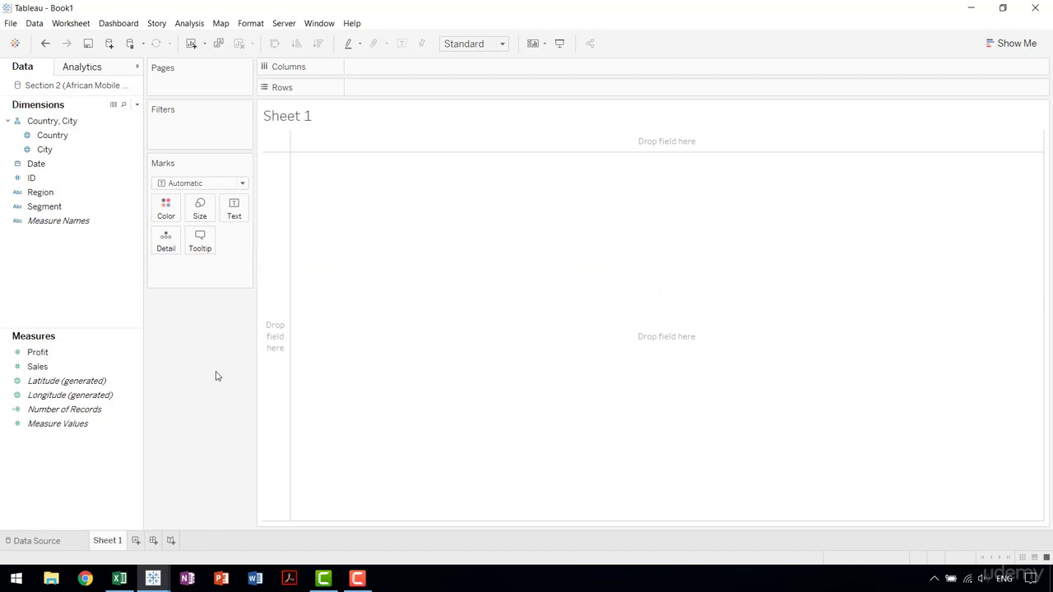
{"action": "left_click_drag", "start_coordinate": [41, 191], "coordinate": [387, 87]}
{"action": "left_click_drag", "start_coordinate": [78, 209], "coordinate": [493, 88]}
{"action": "left_click_drag", "start_coordinate": [37, 367], "coordinate": [367, 201]}
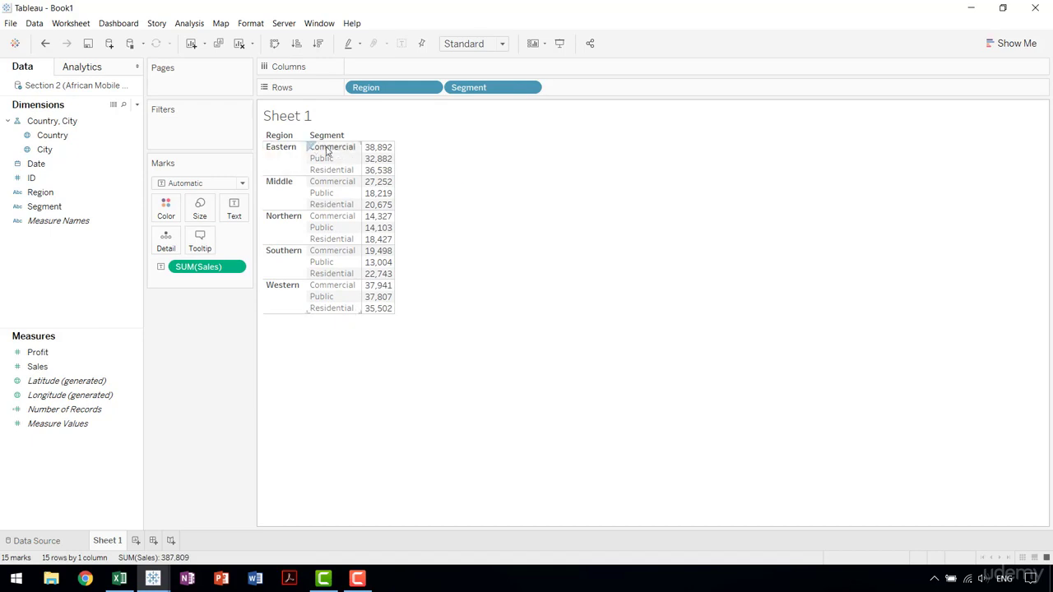
{"action": "mouse_move", "coordinate": [377, 150]}
Create a calculated field named LOD Example with the formula { FIXED [Region] : SUM([Sales]) }.
{"action": "key", "text": "alt+a"}
{"action": "type", "text": "cLOD Example"}
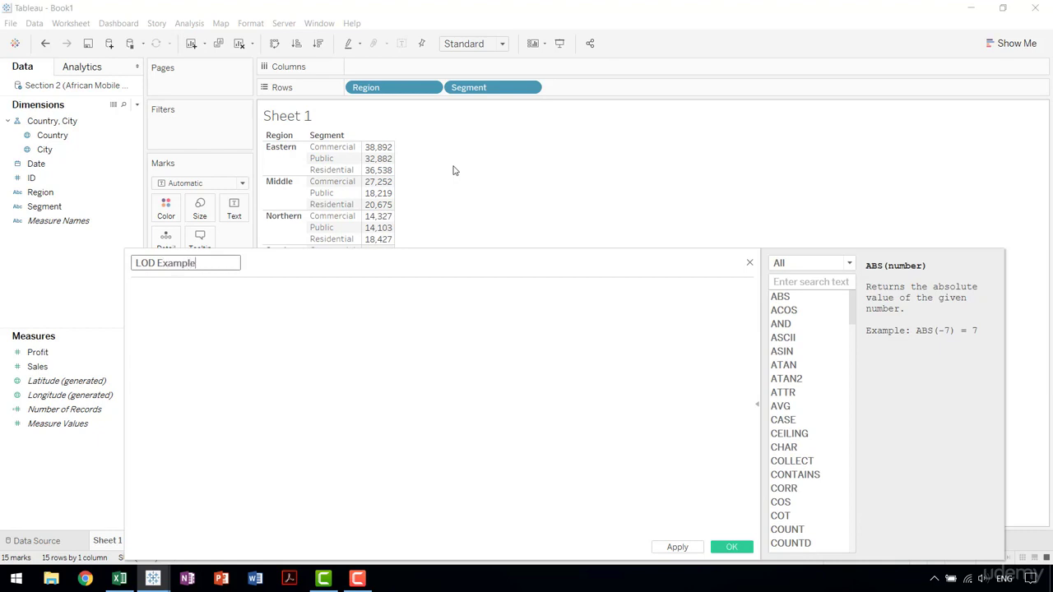
{"action": "key", "text": "Tab"}
{"action": "type", "text": "{ FIXED re"}
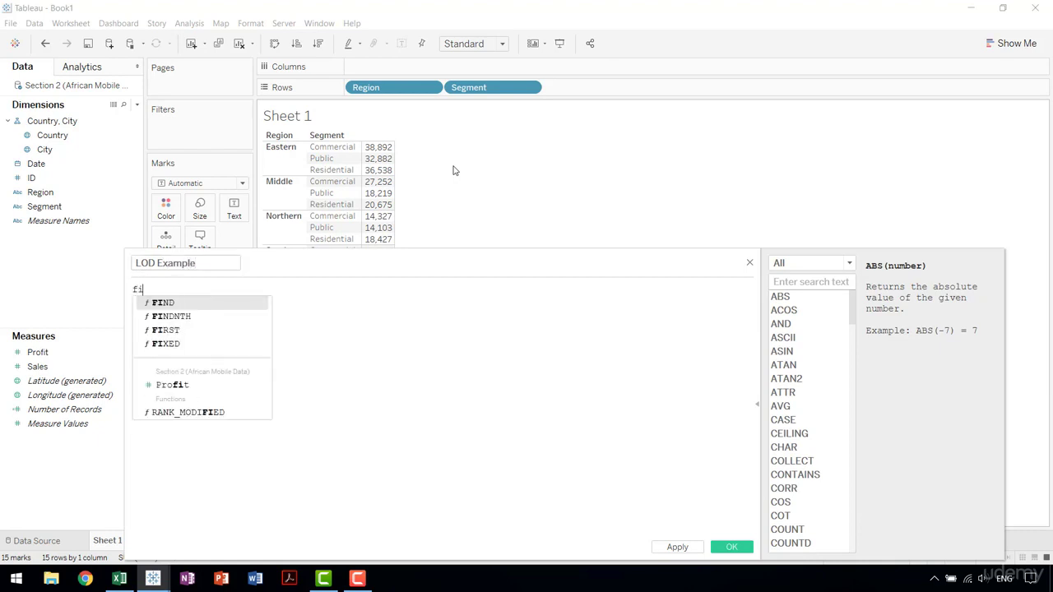
{"action": "type", "text": "gi"}
{"action": "key", "text": "Return"}
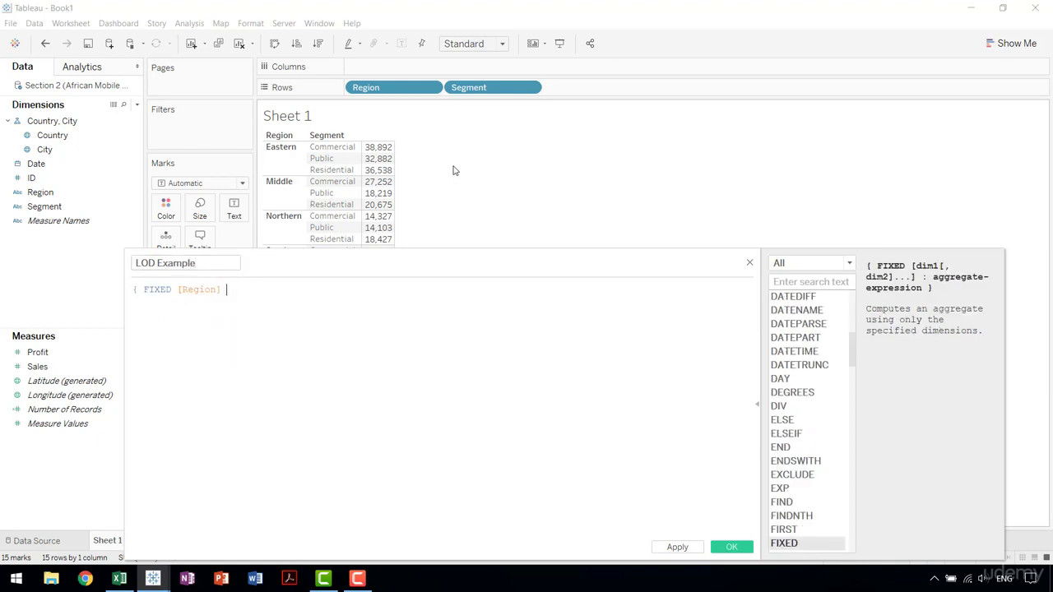
{"action": "type", "text": ": SUM(sales"}
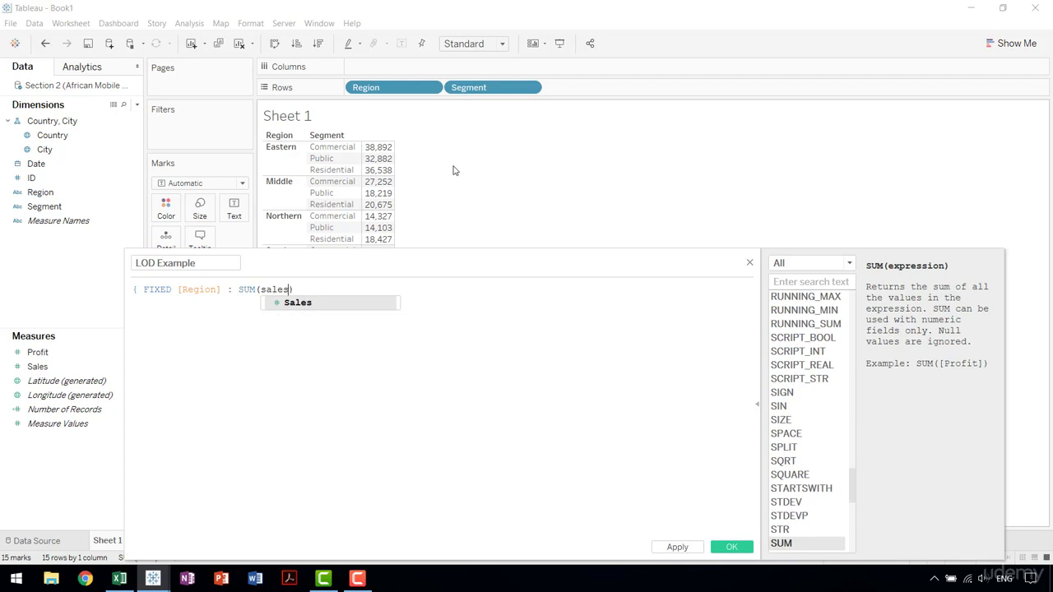
{"action": "key", "text": "Return"}
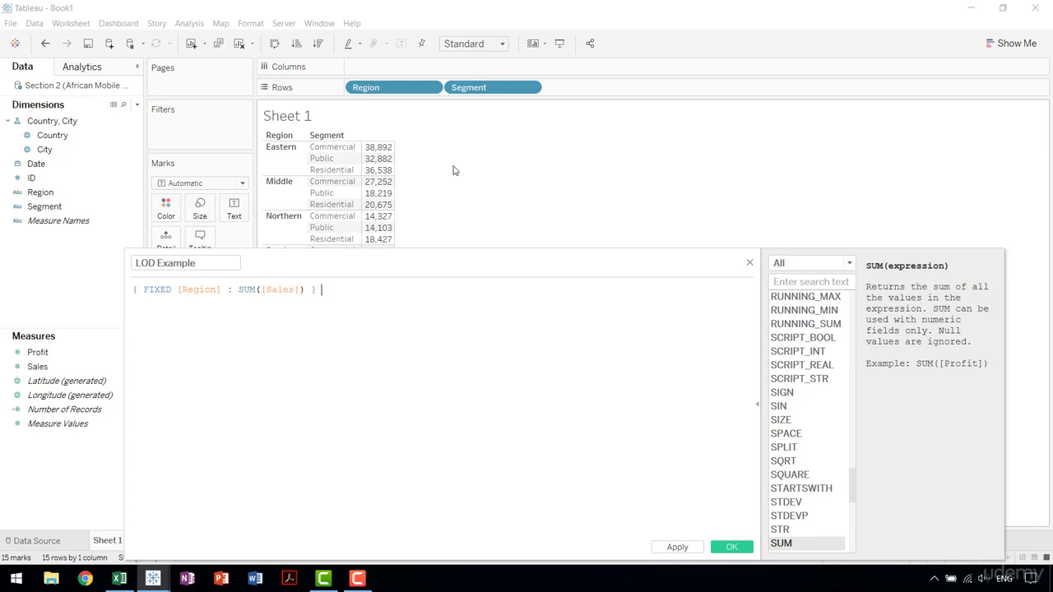
{"action": "left_click_drag", "start_coordinate": [440, 266], "coordinate": [460, 216]}
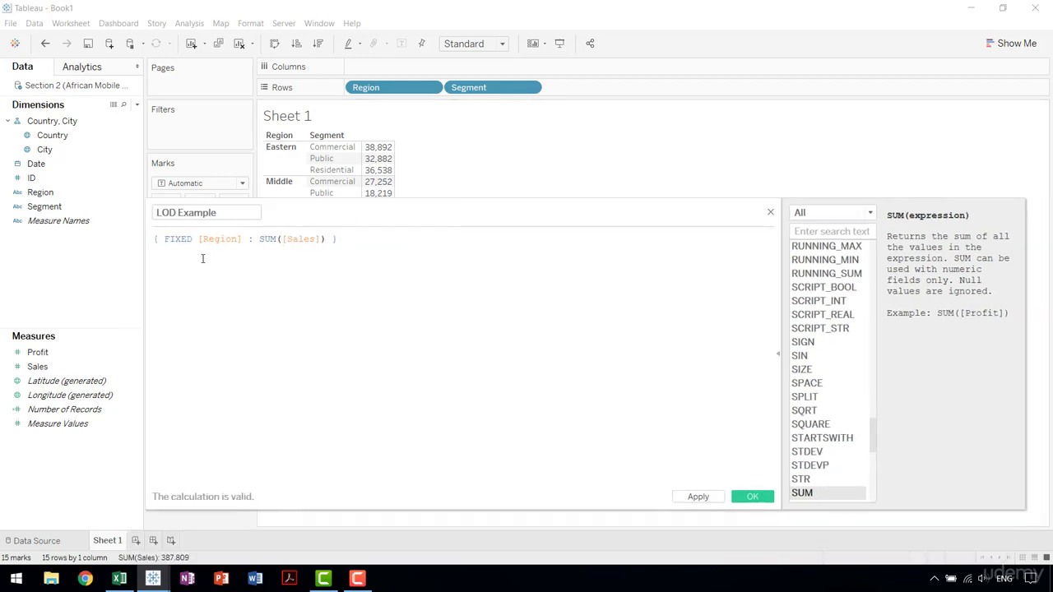
{"action": "left_click_drag", "start_coordinate": [281, 218], "coordinate": [281, 234]}
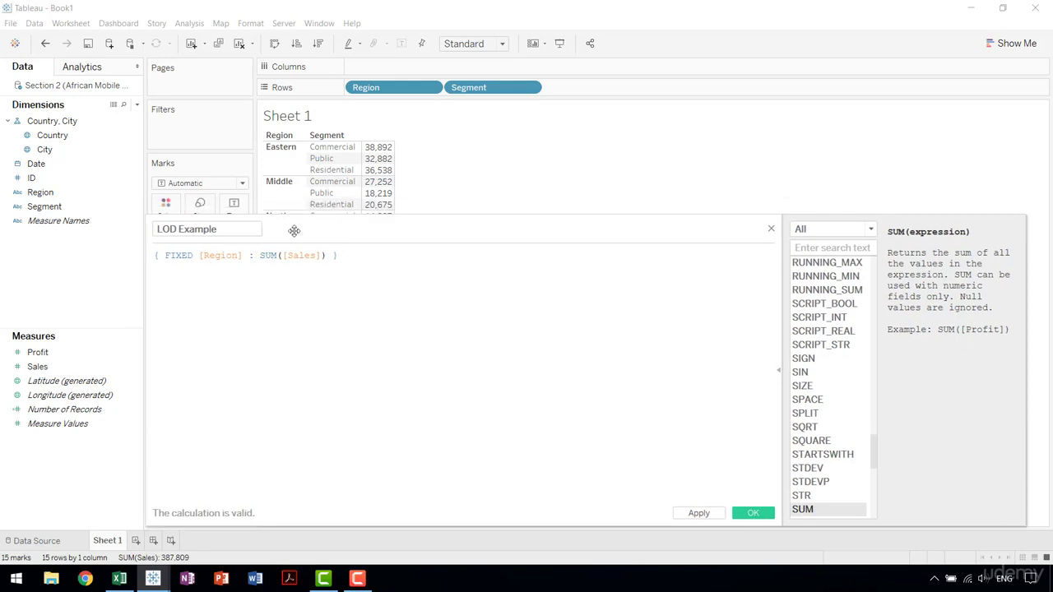
{"action": "left_click", "coordinate": [753, 513]}
Add LOD Example to the table as a second measure following Sales.
{"action": "left_click_drag", "start_coordinate": [49, 352], "coordinate": [576, 239]}
{"action": "left_click_drag", "start_coordinate": [223, 319], "coordinate": [197, 356]}
{"action": "mouse_move", "coordinate": [431, 165]}
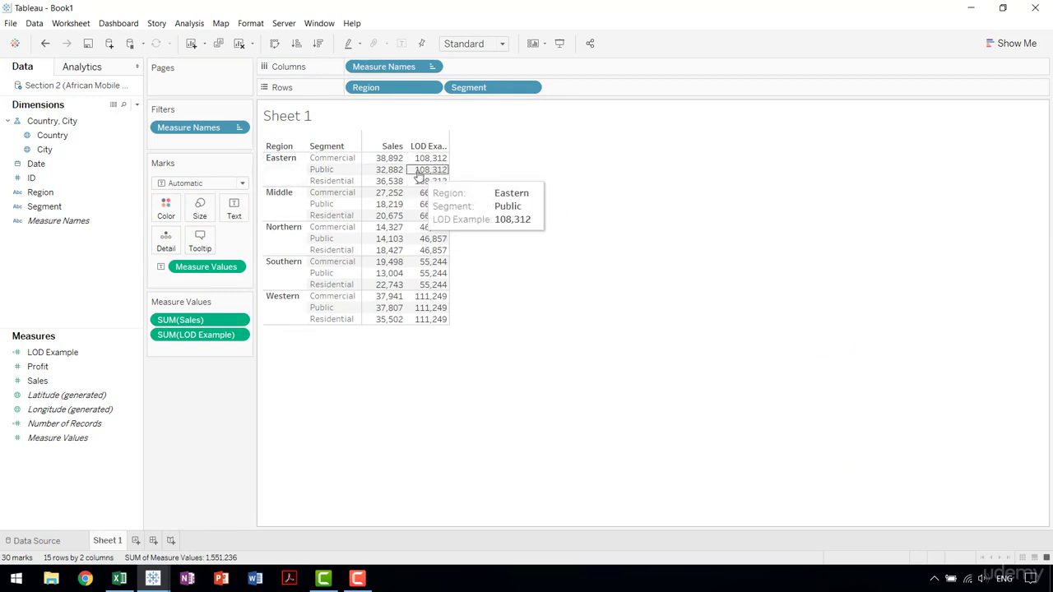
Remove Segment from the rows to compare both measures by Region, and undo the removal.
{"action": "left_click_drag", "start_coordinate": [449, 88], "coordinate": [376, 11]}
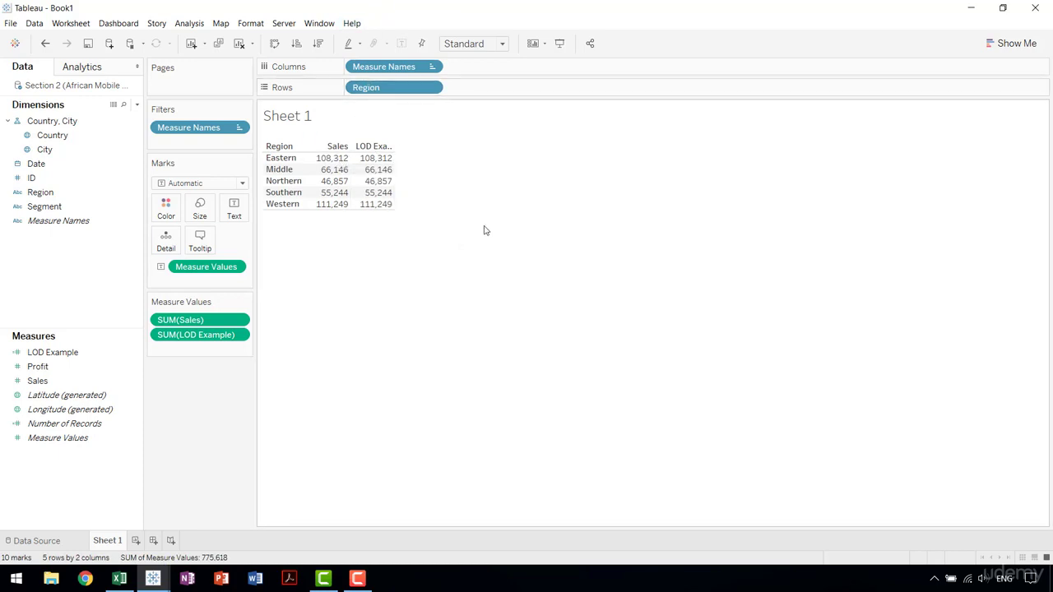
{"action": "key", "text": "ctrl+z"}
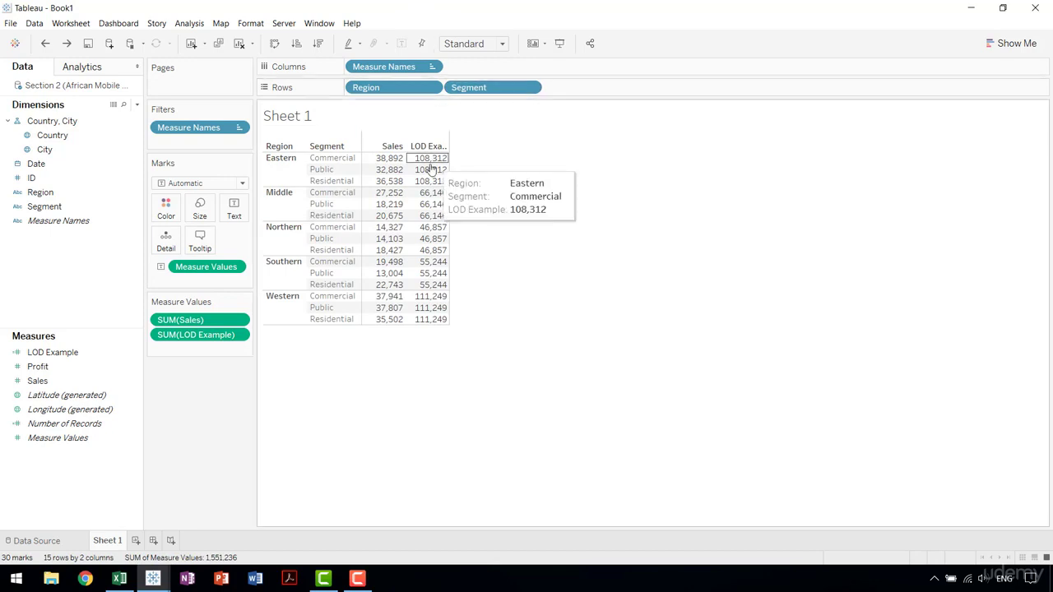
Remove LOD Example and Sales from the table and add ID to the rows after Segment.
{"action": "left_click_drag", "start_coordinate": [195, 339], "coordinate": [56, 362]}
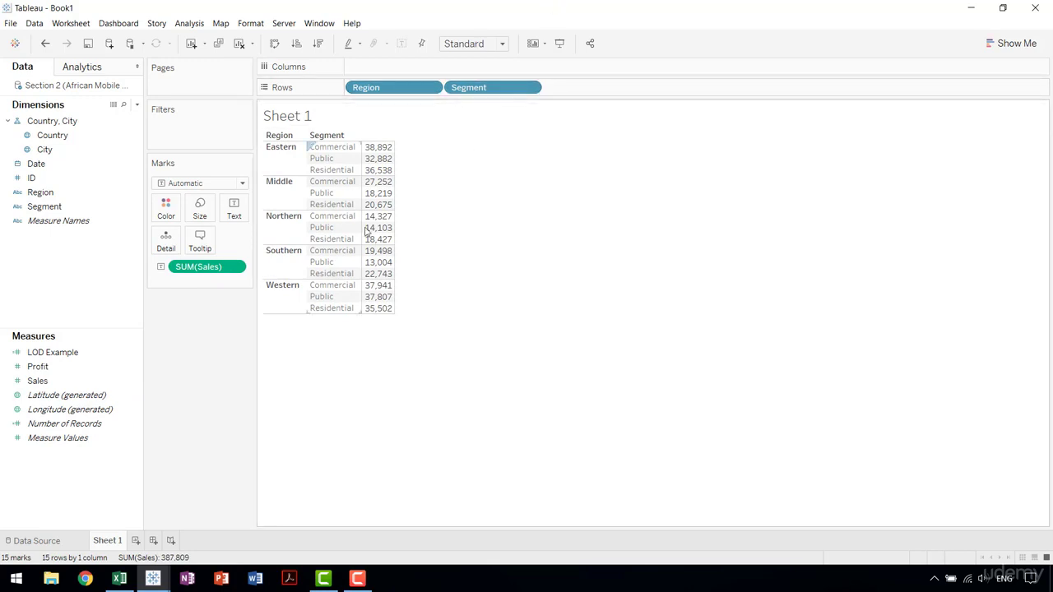
{"action": "left_click_drag", "start_coordinate": [189, 268], "coordinate": [105, 281]}
{"action": "left_click_drag", "start_coordinate": [31, 178], "coordinate": [609, 90]}
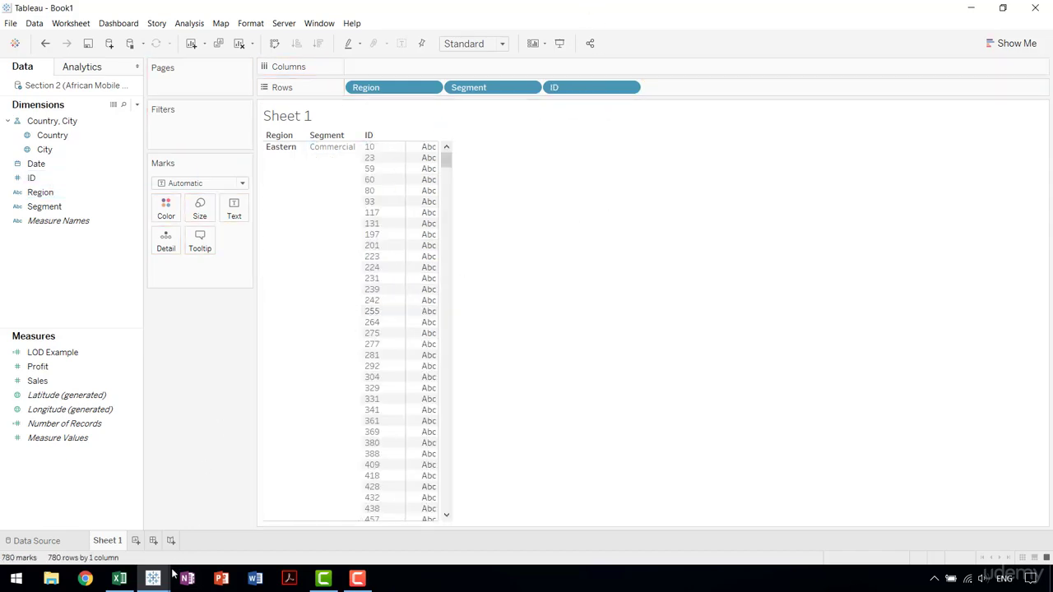
View the padded chart in the "4 - Data prep using Custom SQL" workbook and return to Book1.
{"action": "mouse_move", "coordinate": [153, 576]}
{"action": "left_click", "coordinate": [125, 510]}
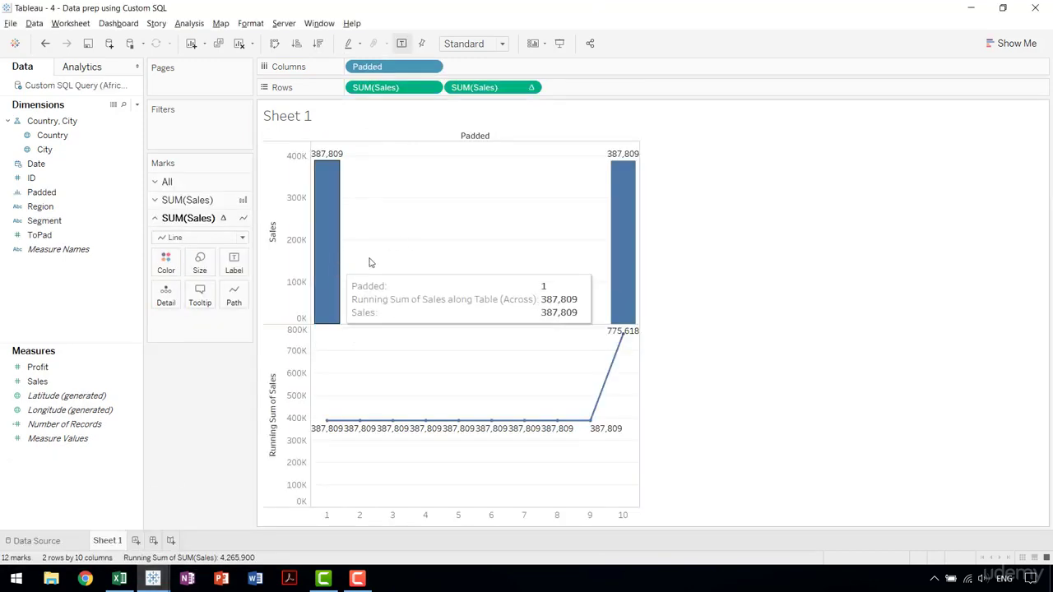
{"action": "mouse_move", "coordinate": [153, 578]}
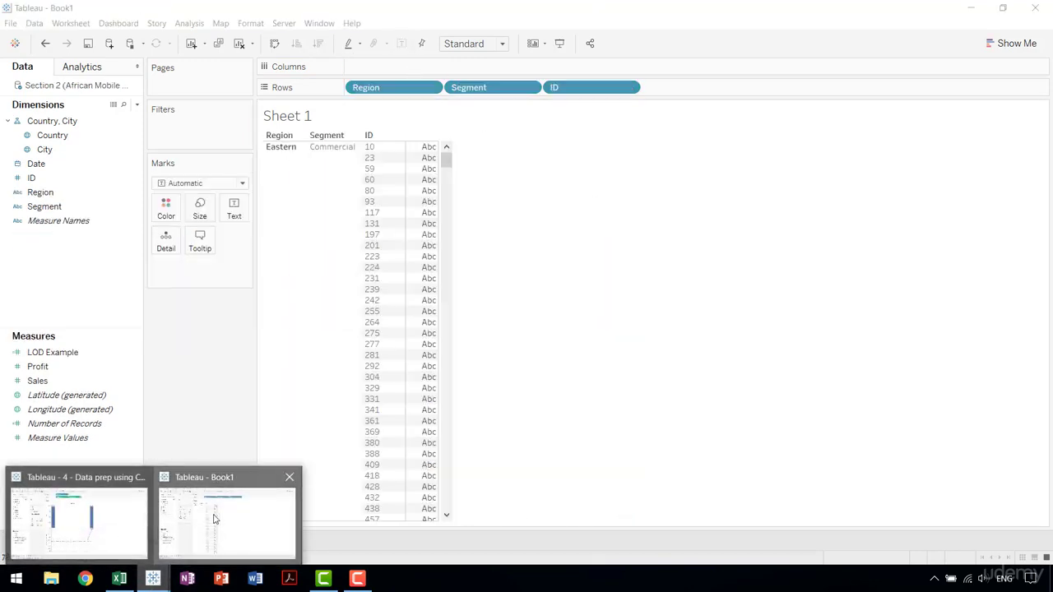
{"action": "left_click", "coordinate": [214, 518]}
Create a calculated field named ToPad and begin its formula with "if [ID]".
{"action": "key", "text": "alt+a"}
{"action": "type", "text": "c"}
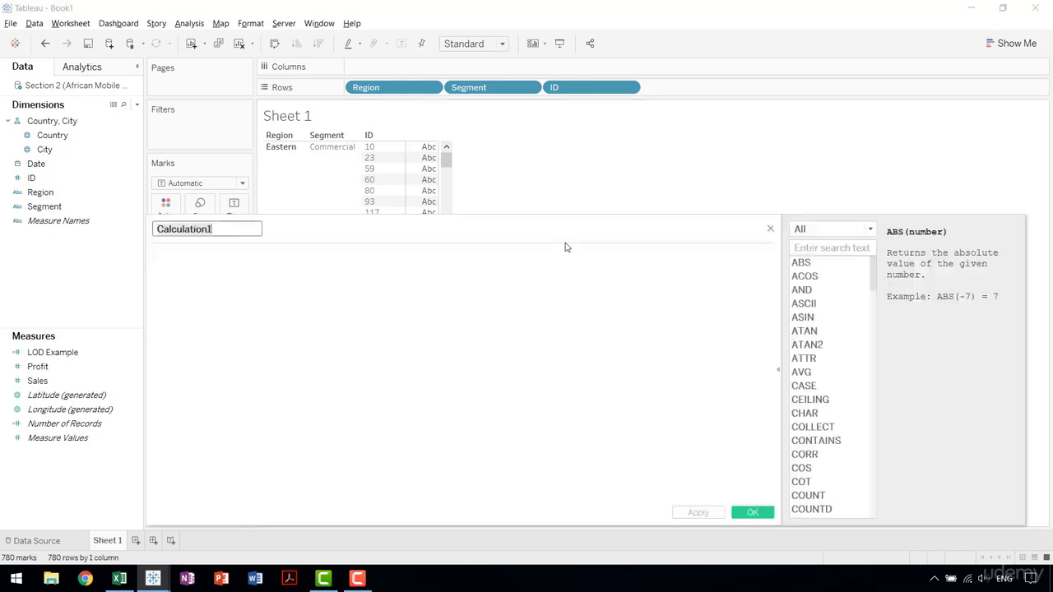
{"action": "type", "text": "ToPad"}
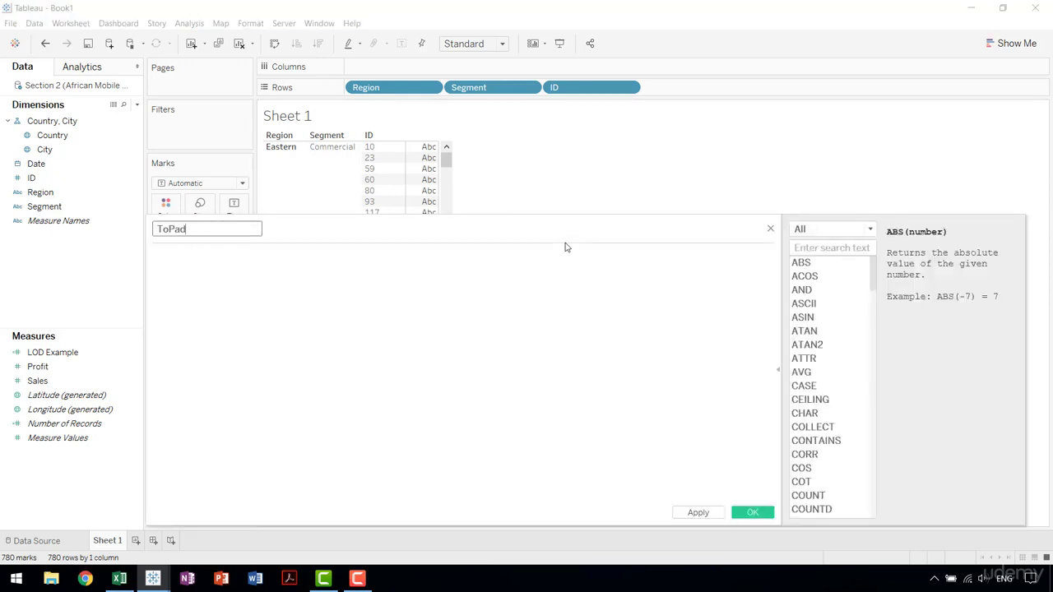
{"action": "key", "text": "Tab"}
{"action": "type", "text": "[I"}
{"action": "key", "text": "Return"}
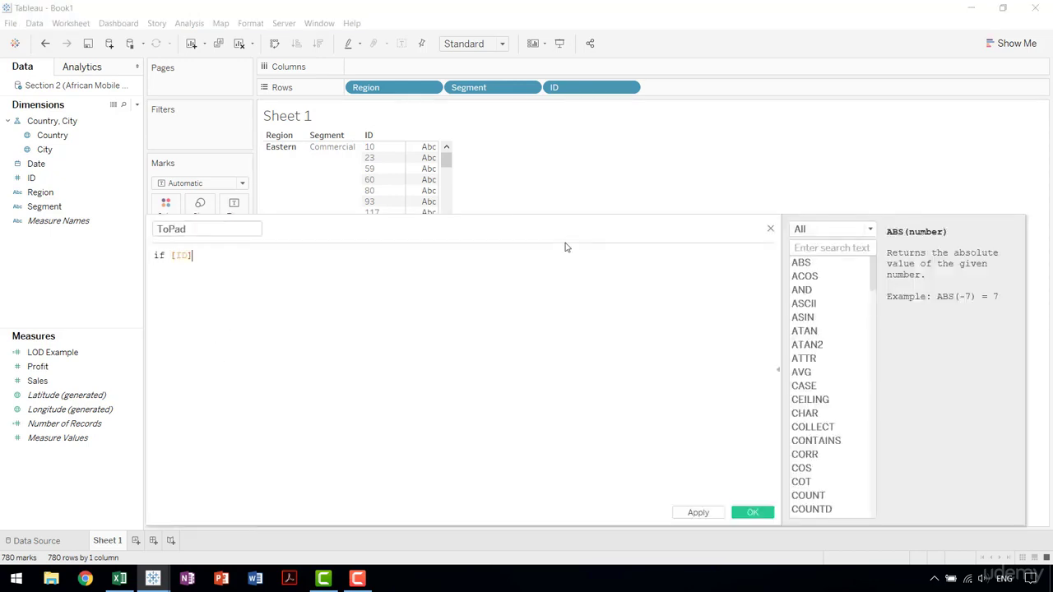
Extend the ToPad formula with "= { FIXED [Region], [Segment] :".
{"action": "type", "text": "= {F"}
{"action": "key", "text": "Return"}
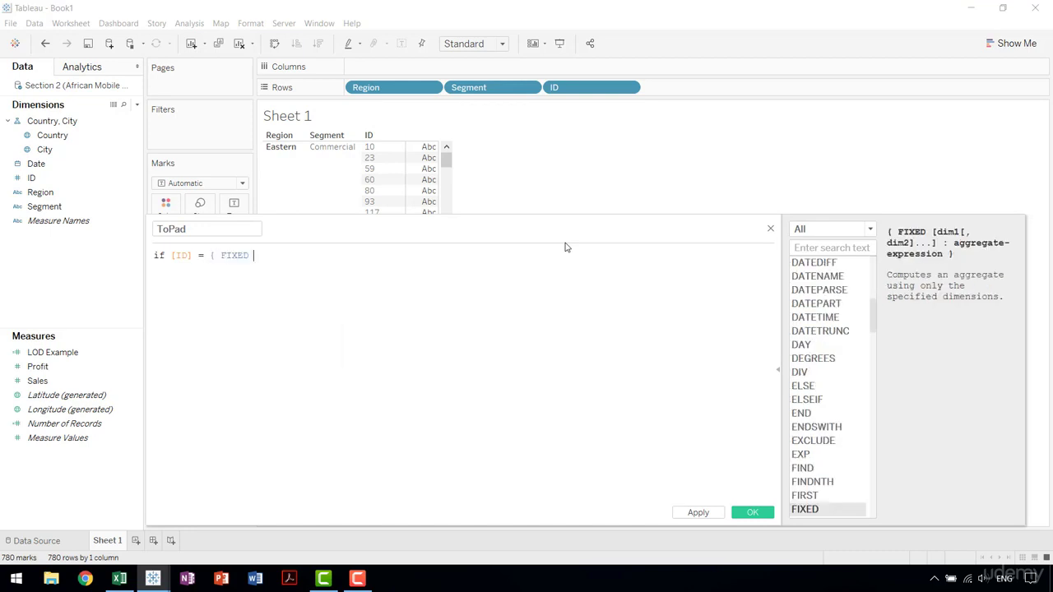
{"action": "type", "text": "region"}
{"action": "key", "text": "Return"}
{"action": "type", "text": ", segmen"}
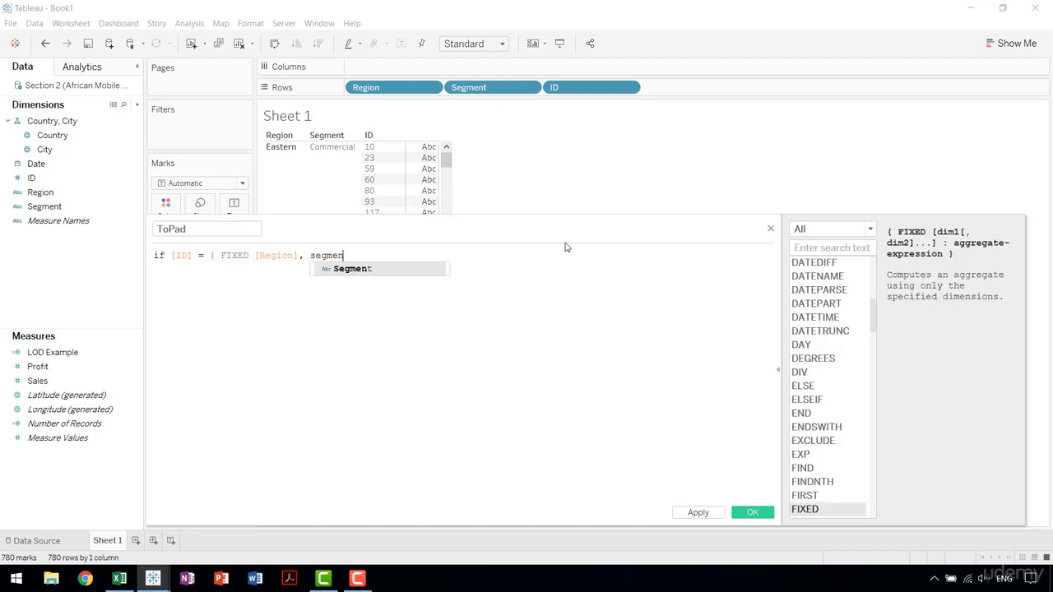
{"action": "key", "text": "Return"}
{"action": "type", "text": ": "}
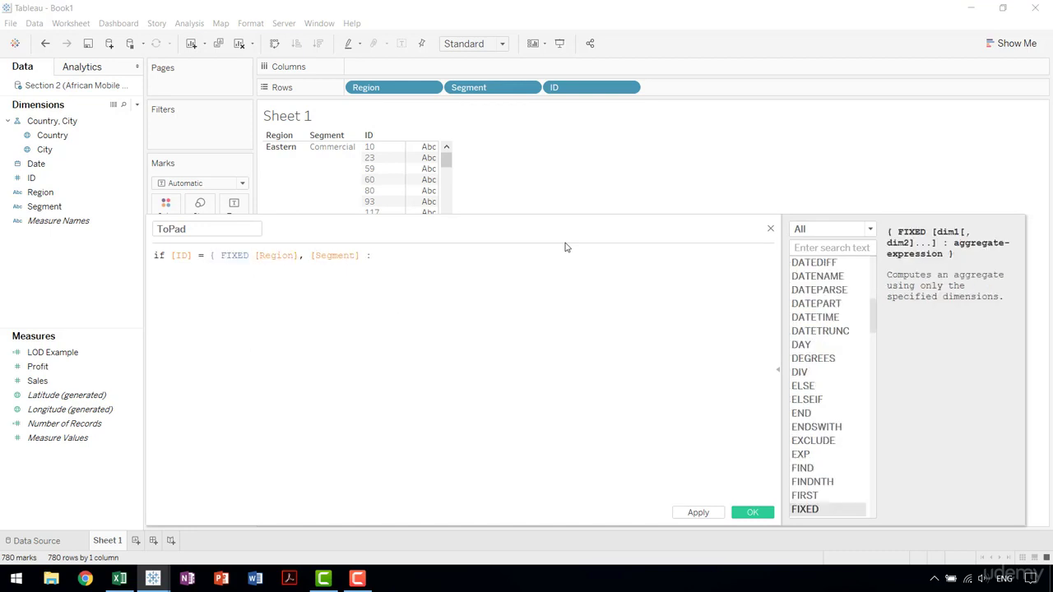
Complete the ToPad formula with "MIN([ID]) } then 1 else 10 end".
{"action": "type", "text": "min"}
{"action": "key", "text": "Return"}
{"action": "type", "text": "id"}
{"action": "key", "text": "Return"}
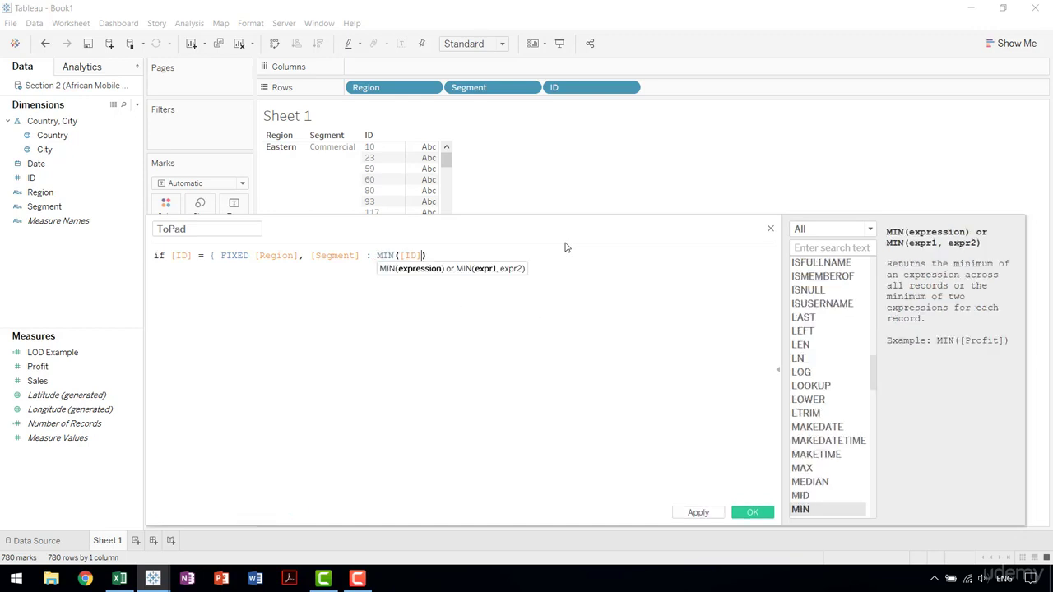
{"action": "type", "text": "} the"}
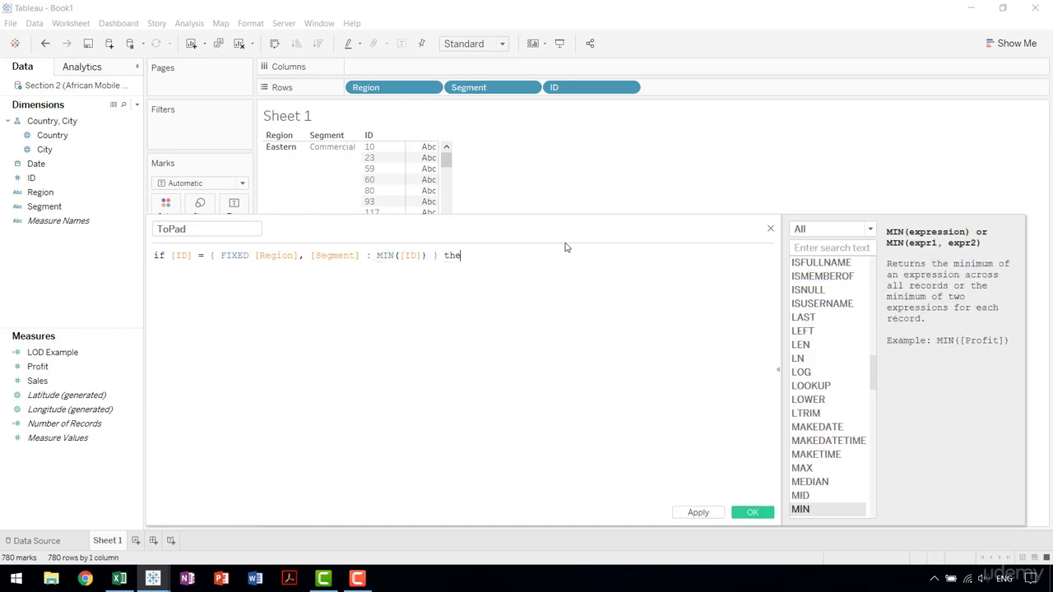
{"action": "type", "text": "n 1 else 10 end"}
{"action": "left_click_drag", "start_coordinate": [574, 238], "coordinate": [588, 163]}
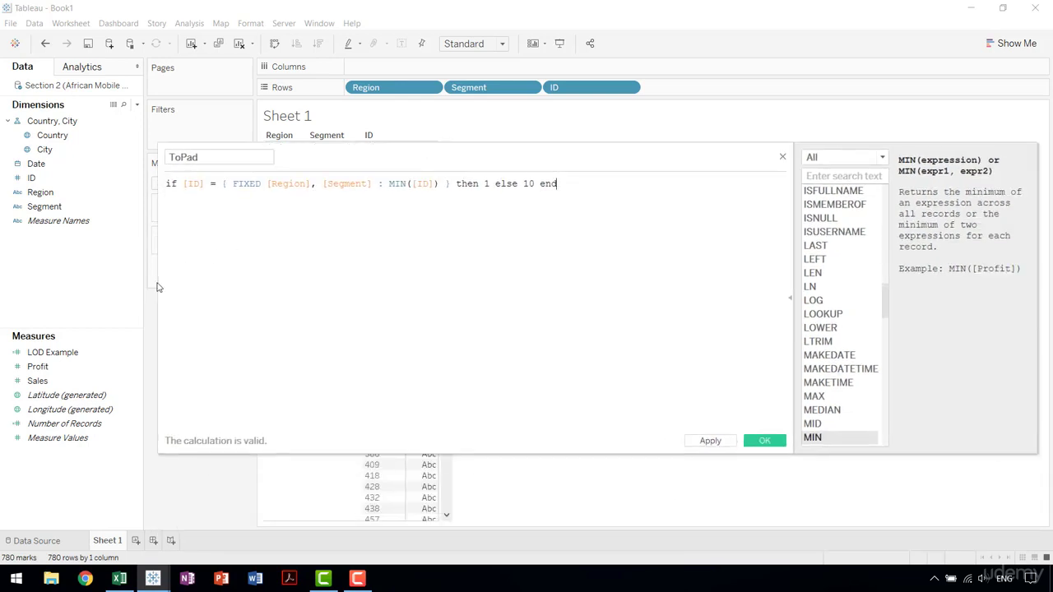
Collapse the function reference and resize and reposition the calculation editor to show the full ToPad formula beside the ID table.
{"action": "left_click_drag", "start_coordinate": [158, 283], "coordinate": [487, 284]}
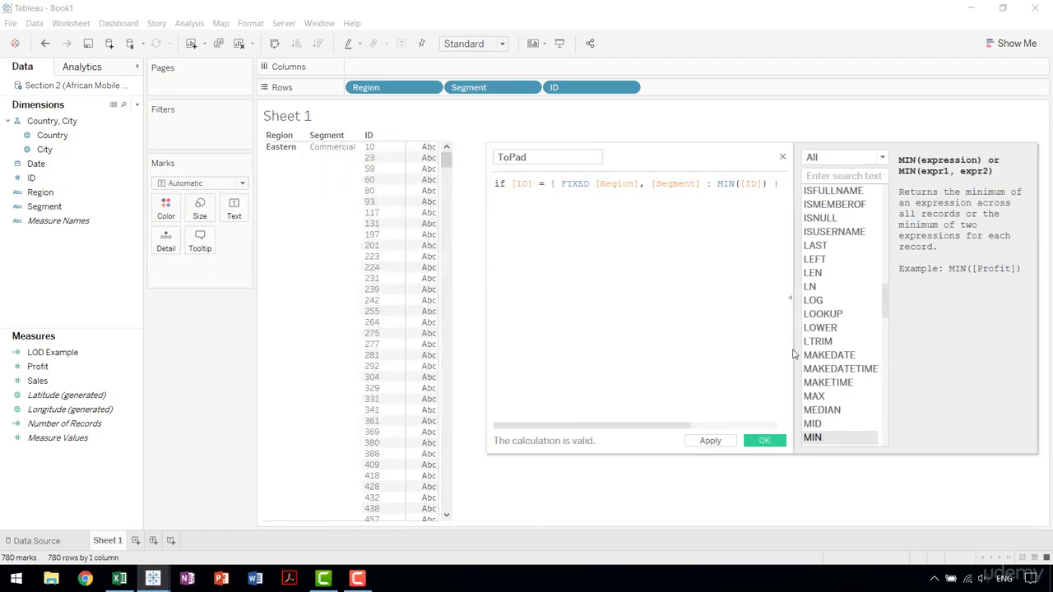
{"action": "left_click", "coordinate": [789, 299]}
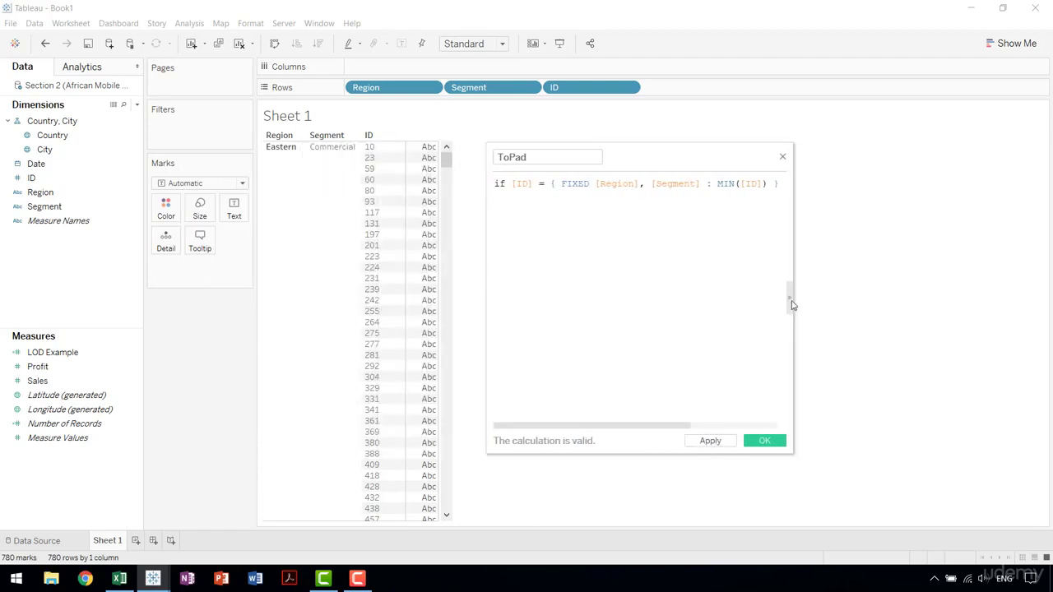
{"action": "left_click_drag", "start_coordinate": [791, 454], "coordinate": [959, 463]}
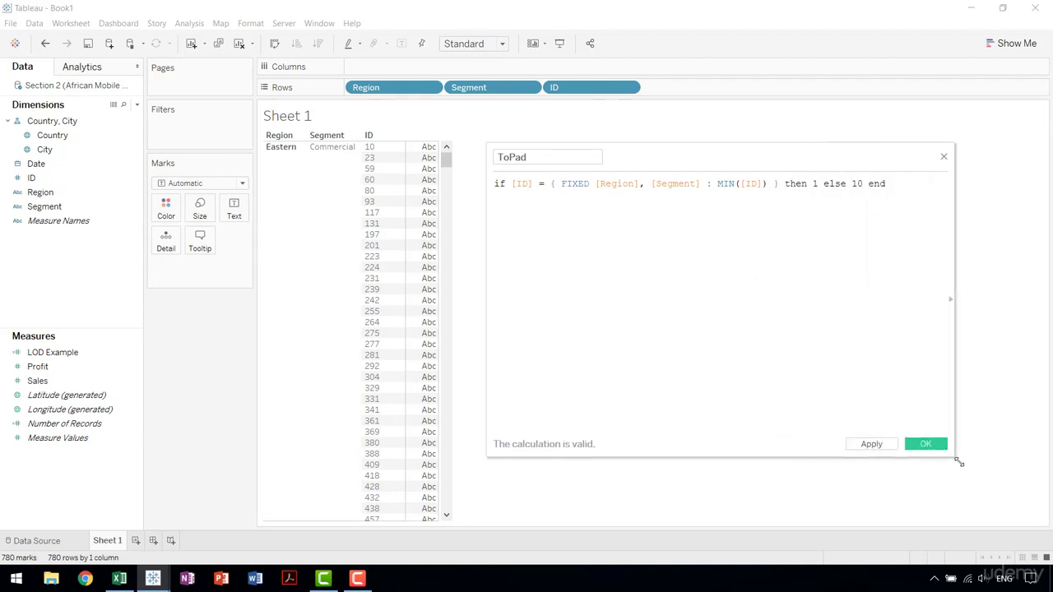
{"action": "left_click_drag", "start_coordinate": [710, 170], "coordinate": [732, 166]}
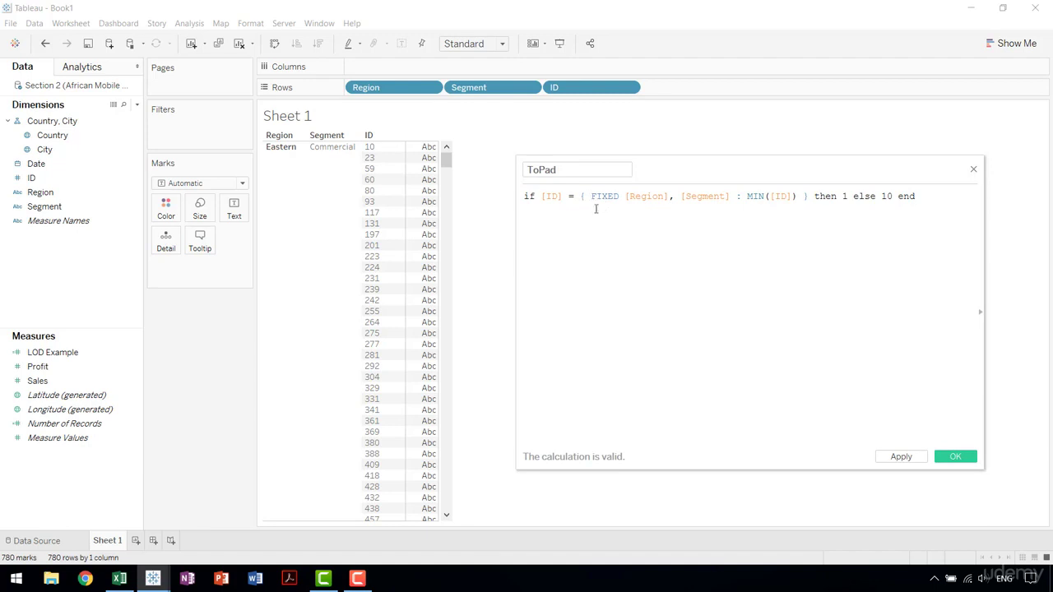
Review the FIXED MIN([ID]) expression in the ToPad formula against the IDs listed for each region and segment.
{"action": "left_click_drag", "start_coordinate": [581, 198], "coordinate": [806, 196]}
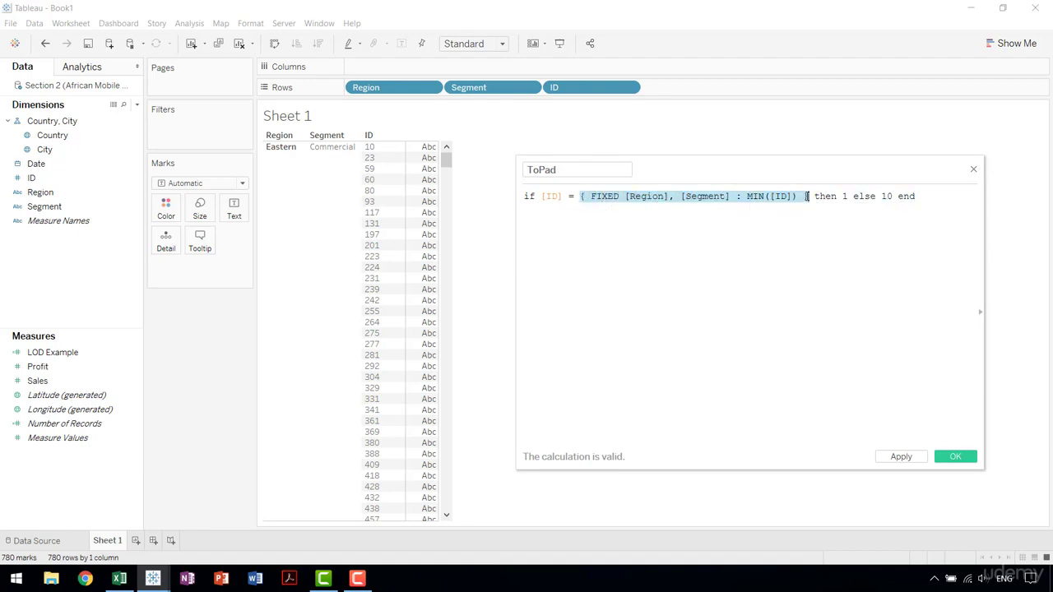
{"action": "left_click", "coordinate": [601, 200]}
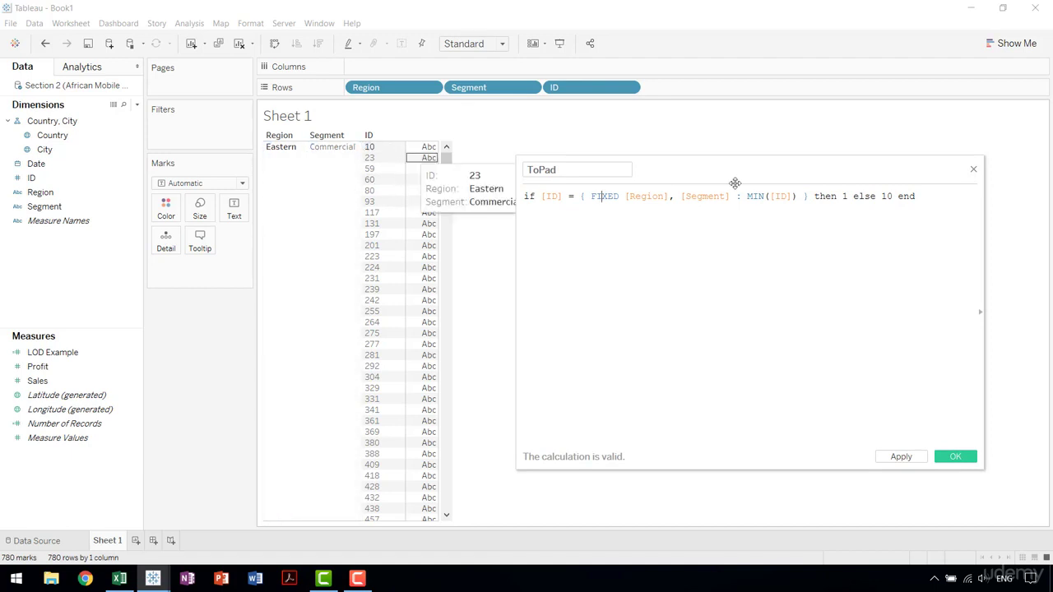
{"action": "left_click_drag", "start_coordinate": [748, 196], "coordinate": [781, 200]}
{"action": "left_click", "coordinate": [793, 198]}
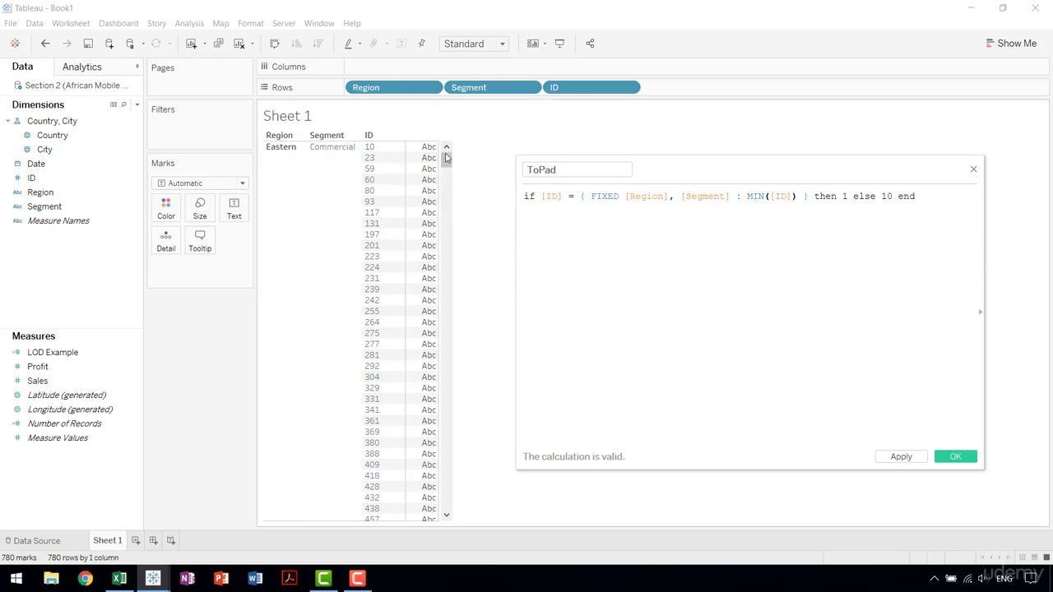
{"action": "left_click_drag", "start_coordinate": [447, 160], "coordinate": [450, 185]}
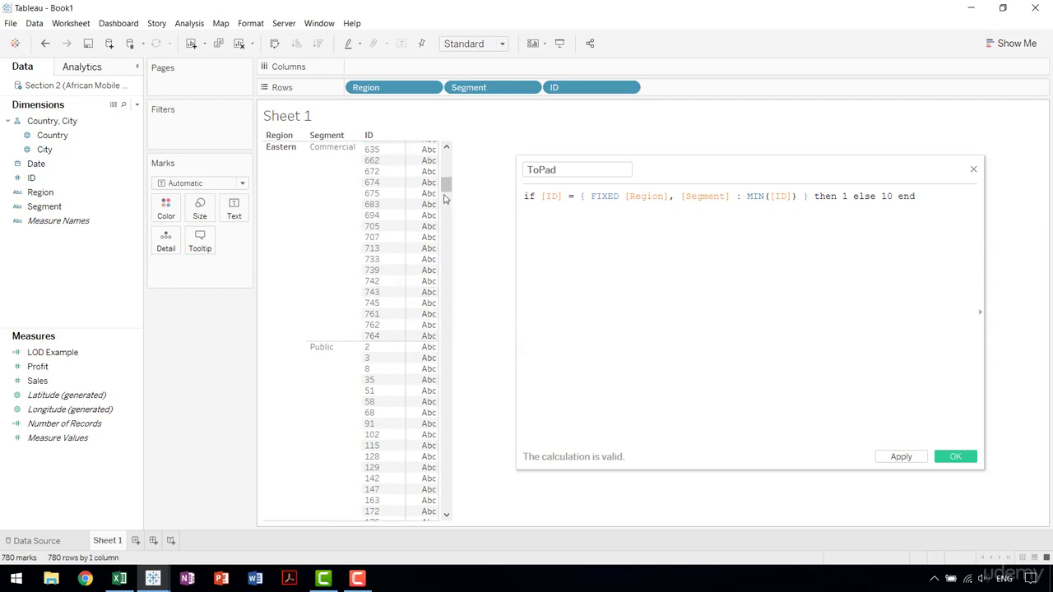
{"action": "scroll", "coordinate": [452, 170], "scroll_direction": "down", "scroll_amount": 5}
{"action": "scroll", "coordinate": [450, 165], "scroll_direction": "up", "scroll_amount": 10}
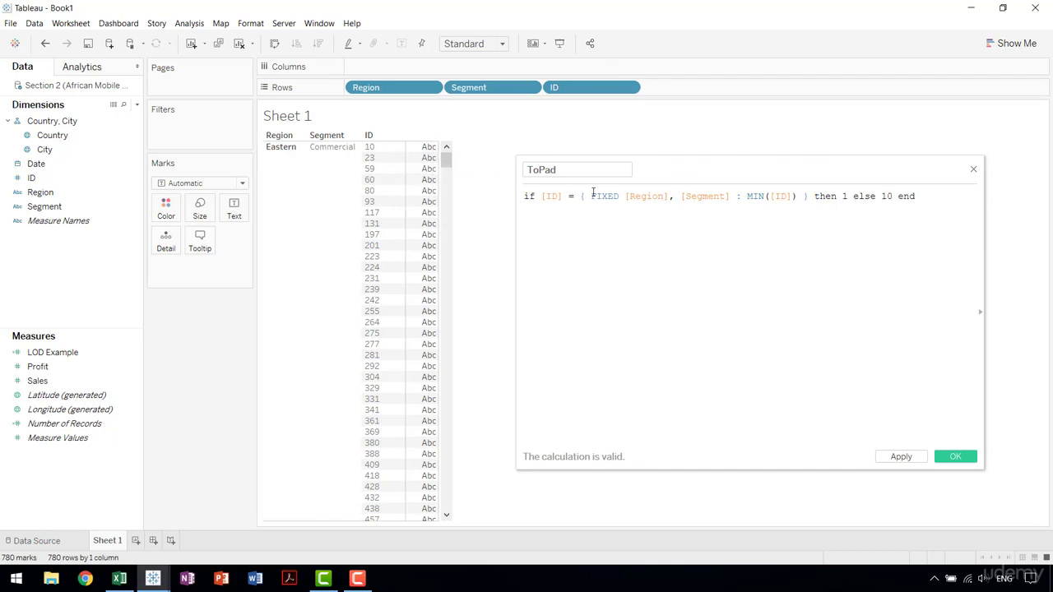
Check the padded chart in the "4 - Data prep using Custom SQL" workbook and return to the ToPad formula in Book1.
{"action": "mouse_move", "coordinate": [409, 165]}
{"action": "mouse_move", "coordinate": [153, 578]}
{"action": "left_click", "coordinate": [78, 514]}
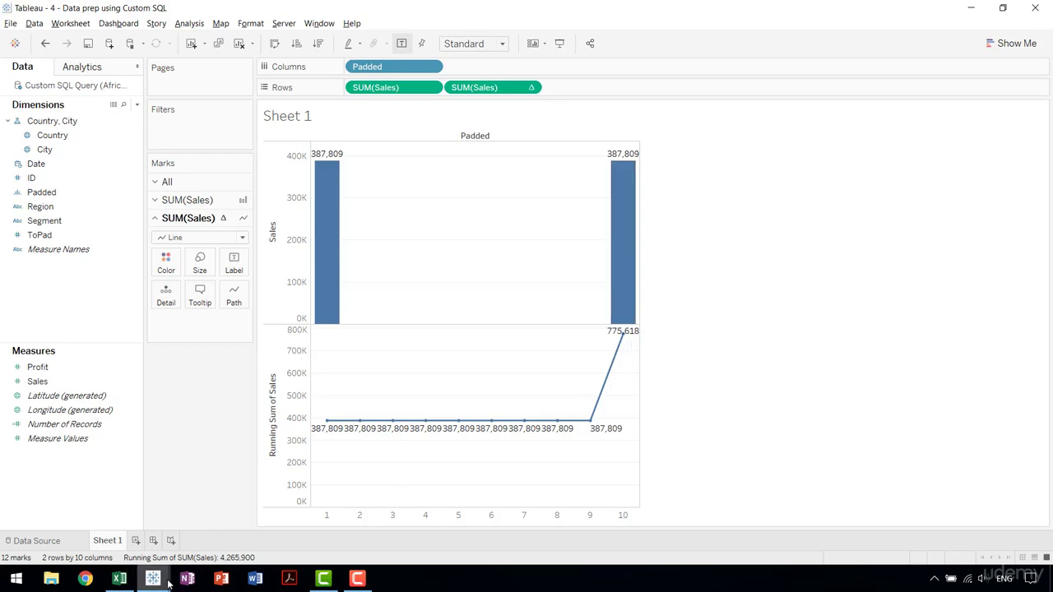
{"action": "mouse_move", "coordinate": [153, 579]}
{"action": "left_click", "coordinate": [226, 515]}
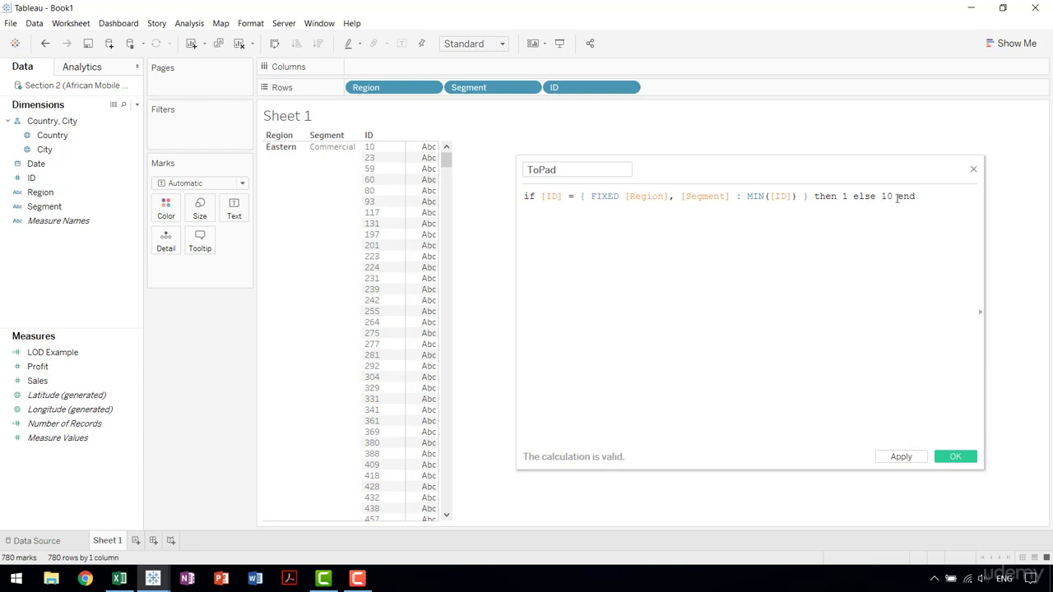
Save the ToPad calculation and add it as a dimension to Rows after ID.
{"action": "left_click", "coordinate": [934, 227]}
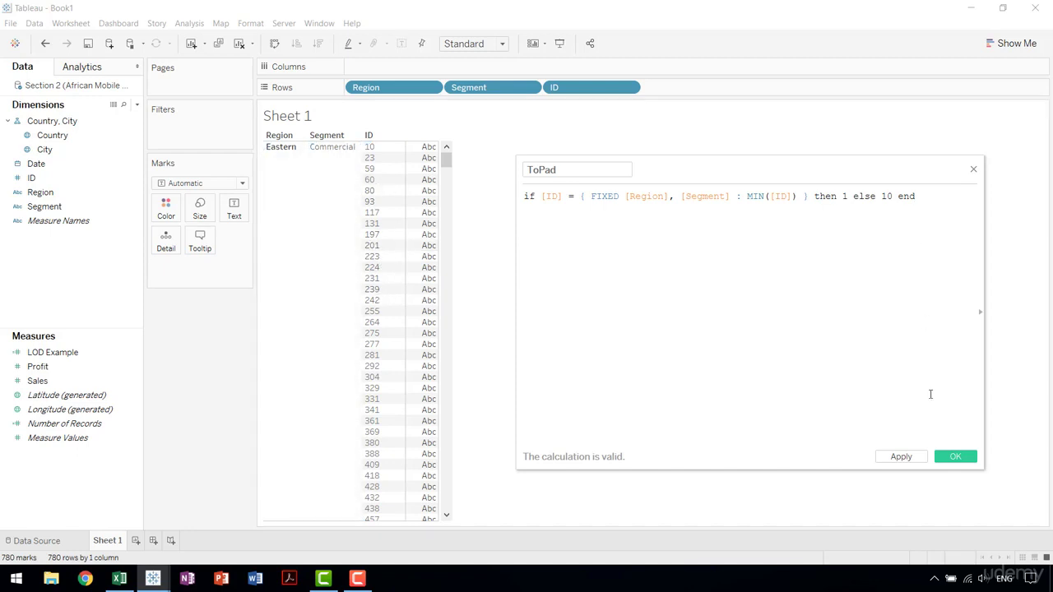
{"action": "left_click", "coordinate": [955, 457]}
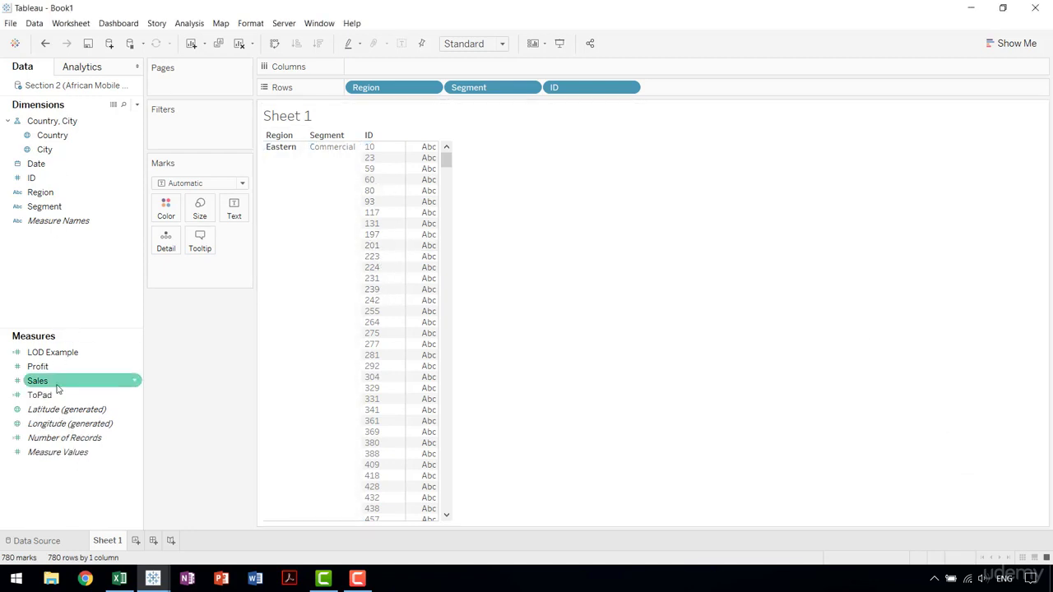
{"action": "left_click_drag", "start_coordinate": [49, 394], "coordinate": [548, 123]}
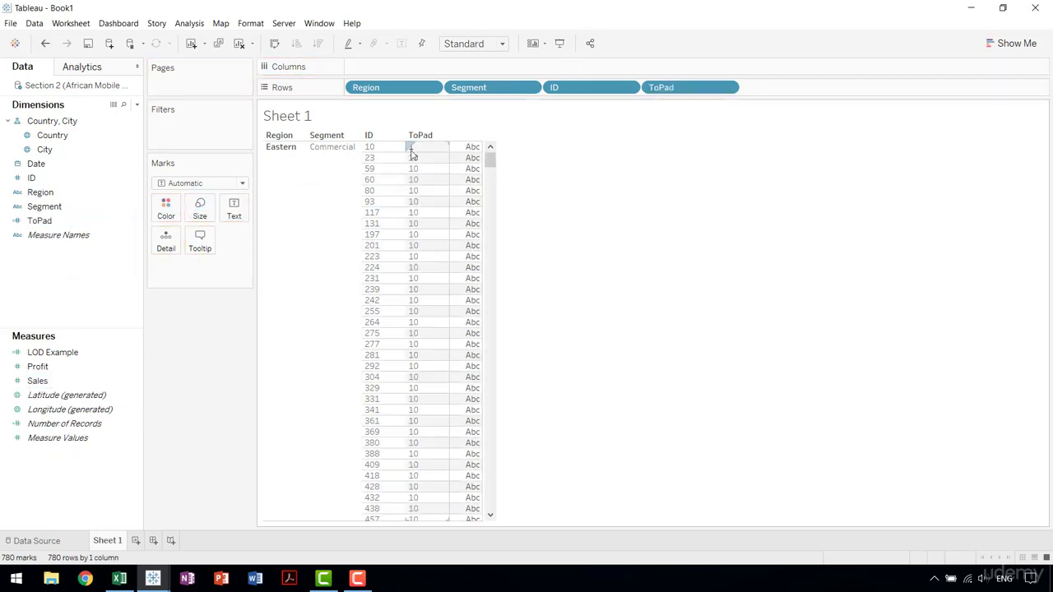
{"action": "scroll", "coordinate": [425, 198], "scroll_direction": "down", "scroll_amount": 5}
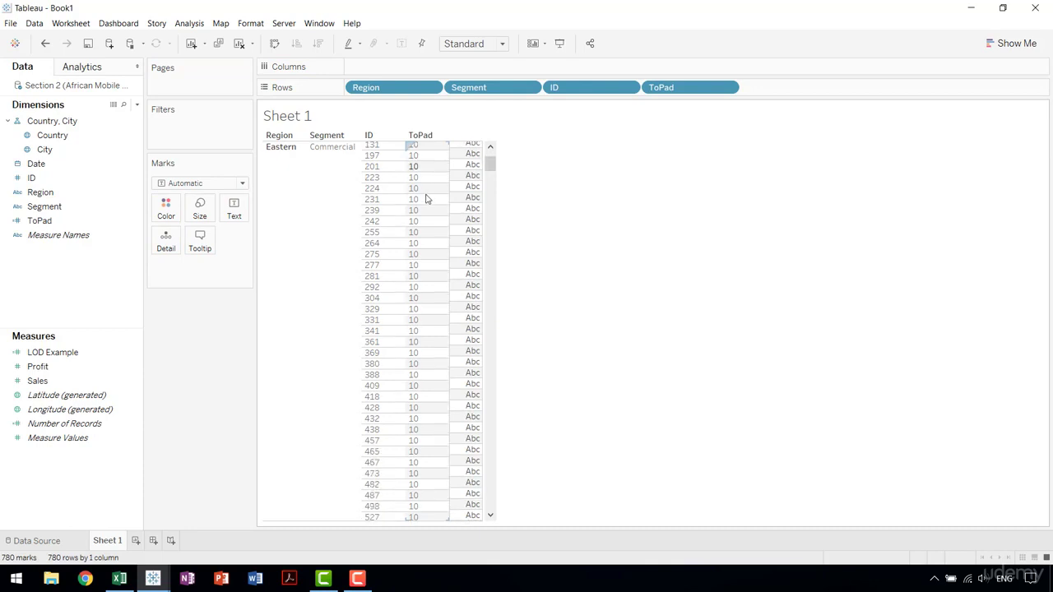
{"action": "scroll", "coordinate": [433, 225], "scroll_direction": "down", "scroll_amount": 10}
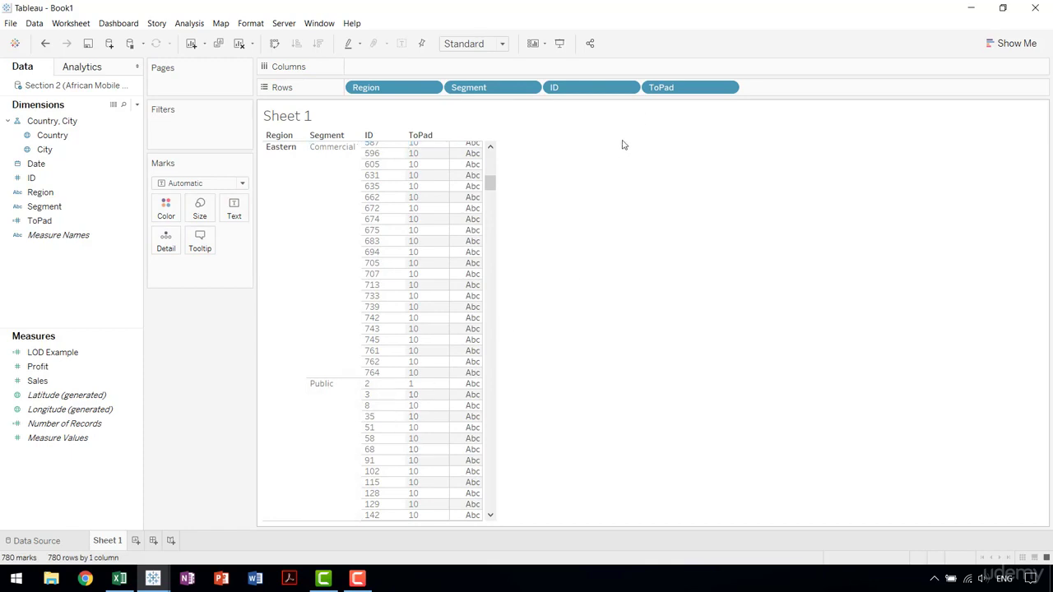
Remove ToPad, ID, Segment and Region from Rows.
{"action": "left_click_drag", "start_coordinate": [683, 87], "coordinate": [521, 50]}
{"action": "left_click_drag", "start_coordinate": [576, 87], "coordinate": [428, 33]}
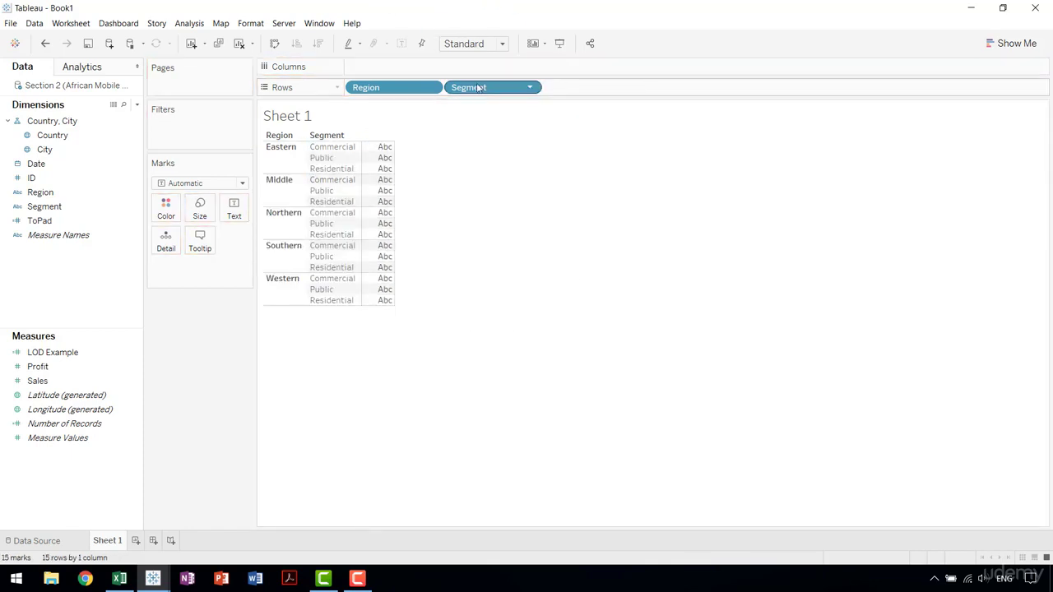
{"action": "left_click_drag", "start_coordinate": [473, 87], "coordinate": [461, 165]}
{"action": "left_click_drag", "start_coordinate": [386, 89], "coordinate": [346, 206]}
Chart sales by ToPad, with ToPad on Columns and SUM(Sales) on Rows.
{"action": "left_click_drag", "start_coordinate": [77, 221], "coordinate": [420, 68]}
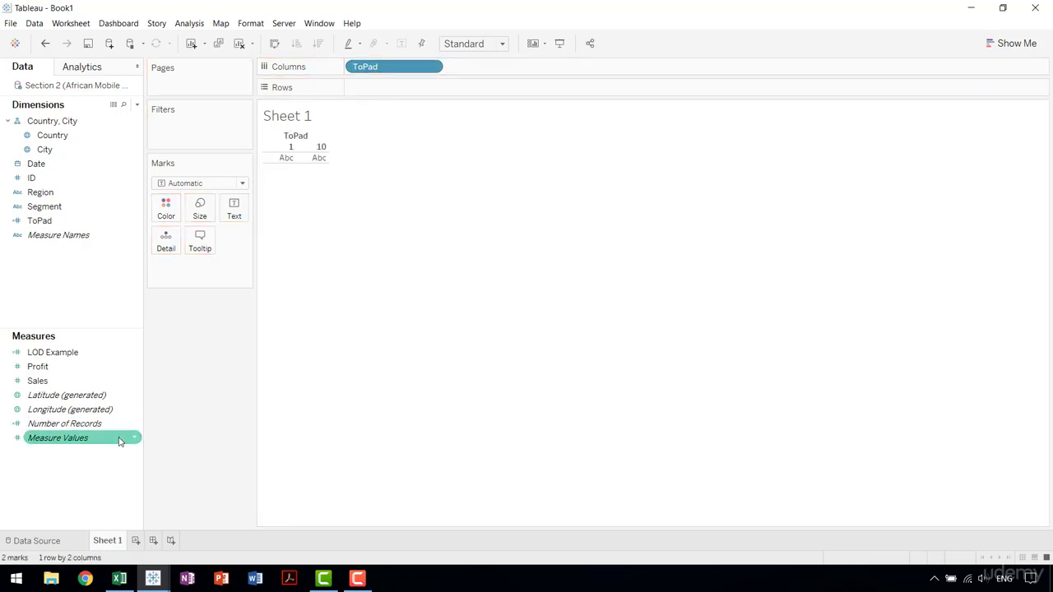
{"action": "left_click_drag", "start_coordinate": [99, 381], "coordinate": [398, 91]}
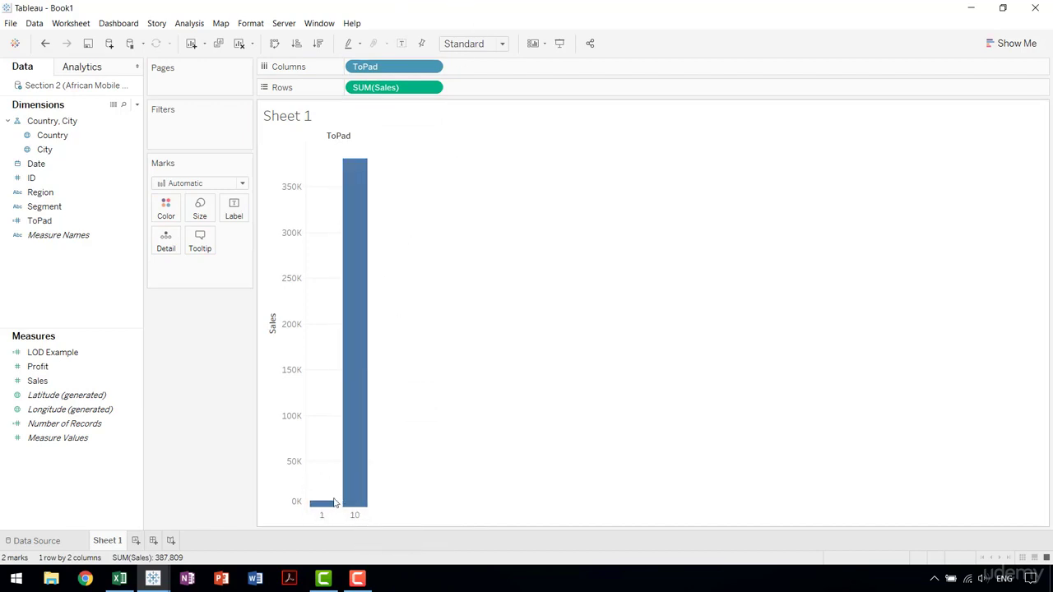
{"action": "mouse_move", "coordinate": [327, 508]}
Take ToPad off Columns and create bins from it named Padded with a bin size of 1.
{"action": "left_click_drag", "start_coordinate": [387, 67], "coordinate": [103, 263]}
{"action": "right_click", "coordinate": [51, 219]}
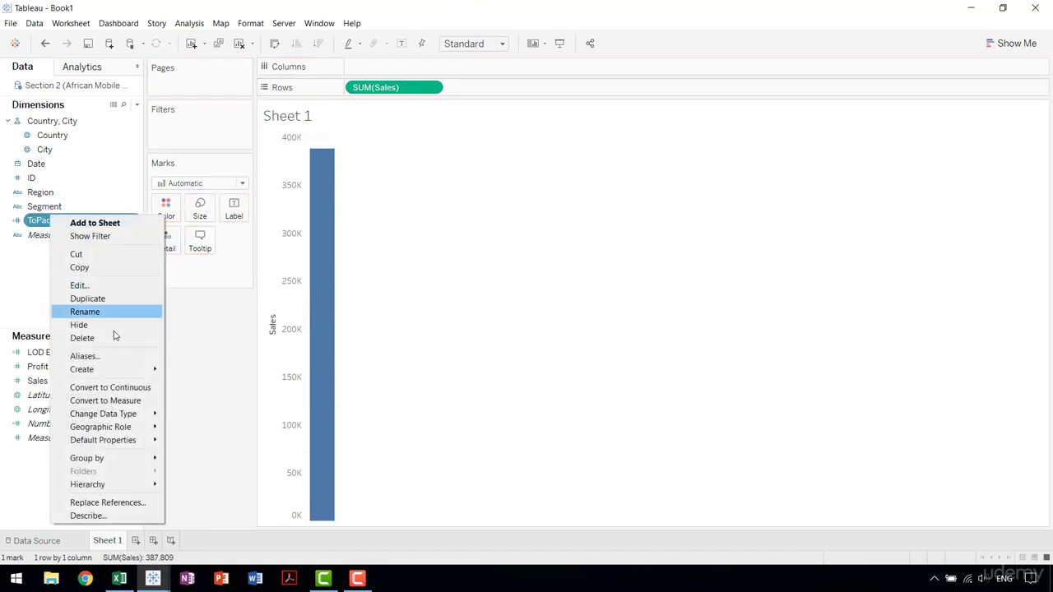
{"action": "mouse_move", "coordinate": [122, 375]}
{"action": "left_click", "coordinate": [205, 412]}
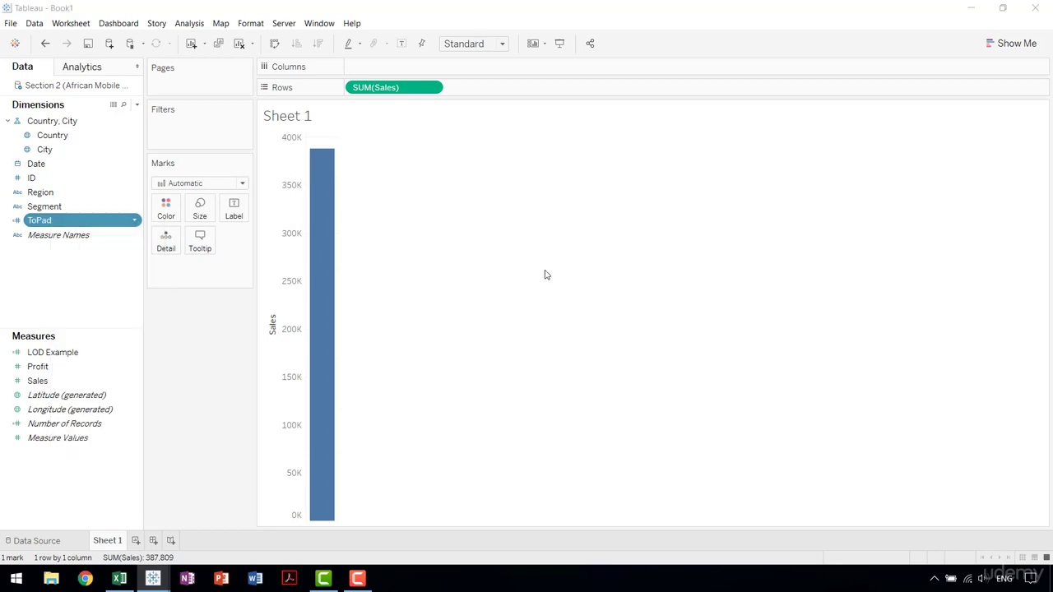
{"action": "type", "text": "Padded"}
{"action": "key", "text": "Tab"}
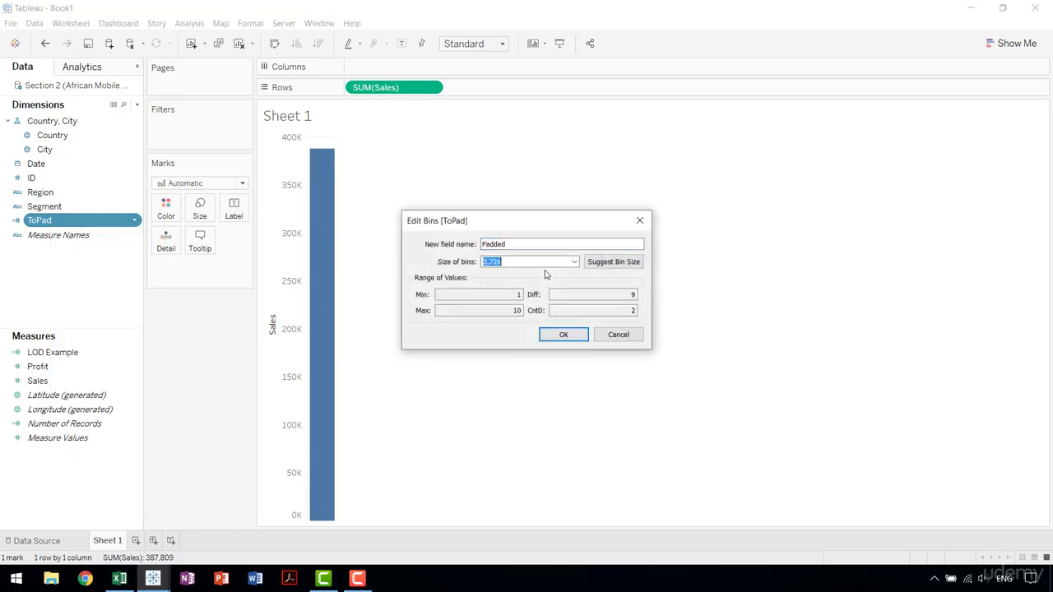
{"action": "type", "text": "1"}
{"action": "key", "text": "Return"}
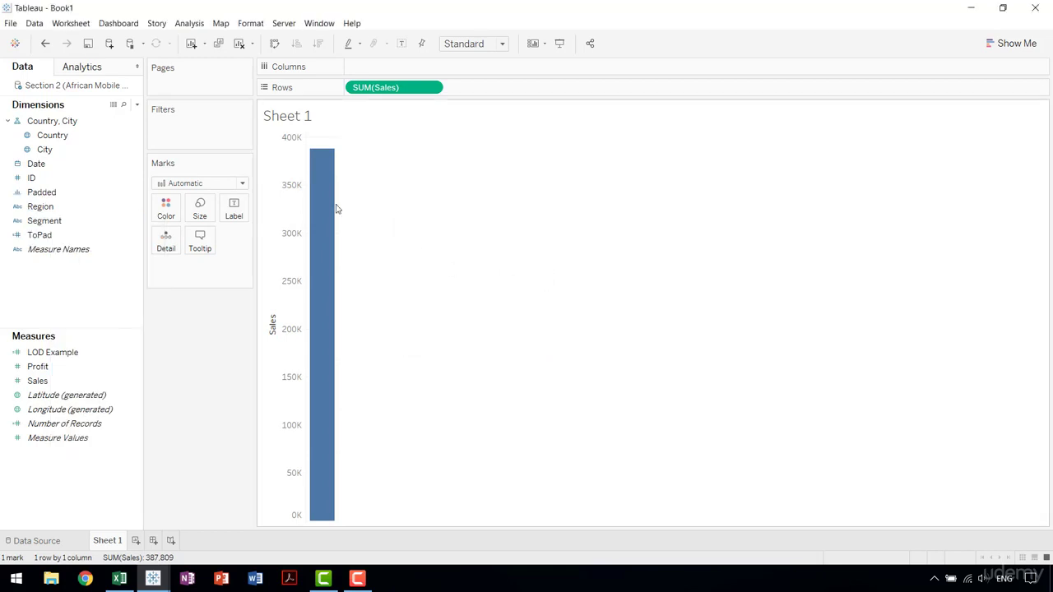
Place Padded on Columns and compare the chart with the one in the "4 - Data prep using Custom SQL" workbook.
{"action": "left_click_drag", "start_coordinate": [41, 192], "coordinate": [378, 67]}
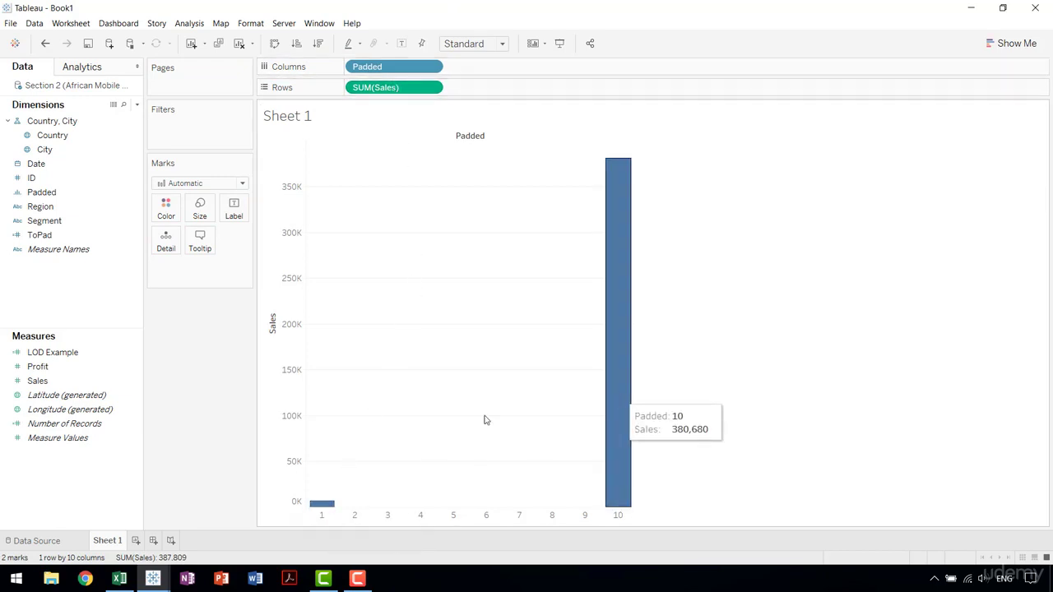
{"action": "mouse_move", "coordinate": [152, 579]}
{"action": "left_click", "coordinate": [104, 522]}
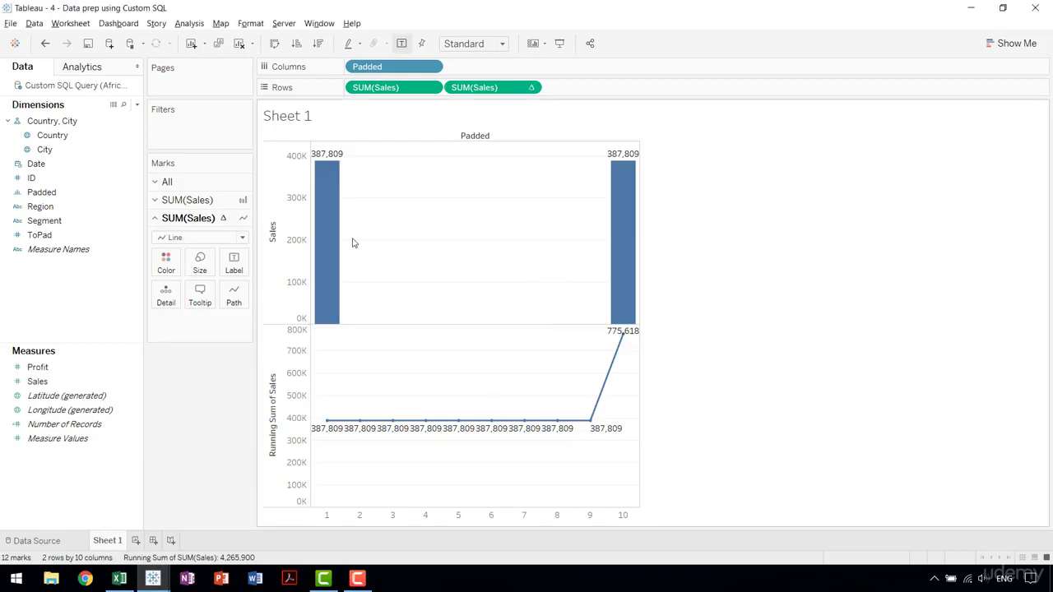
{"action": "mouse_move", "coordinate": [152, 578]}
{"action": "left_click", "coordinate": [208, 518]}
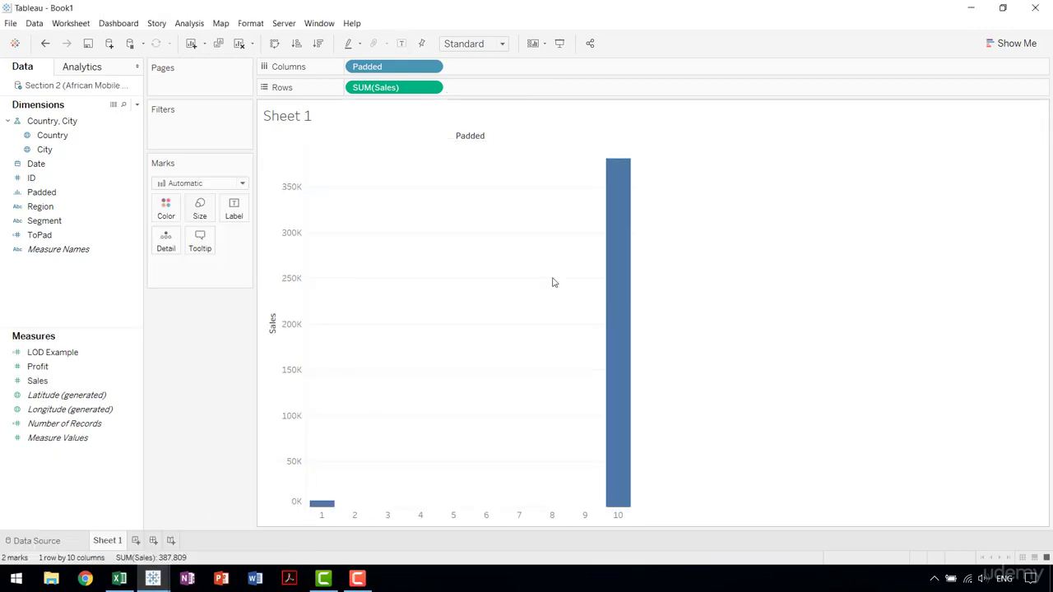
Show mark labels on the Sales bars and inspect the bars for bins 1 and 10.
{"action": "left_click", "coordinate": [402, 43]}
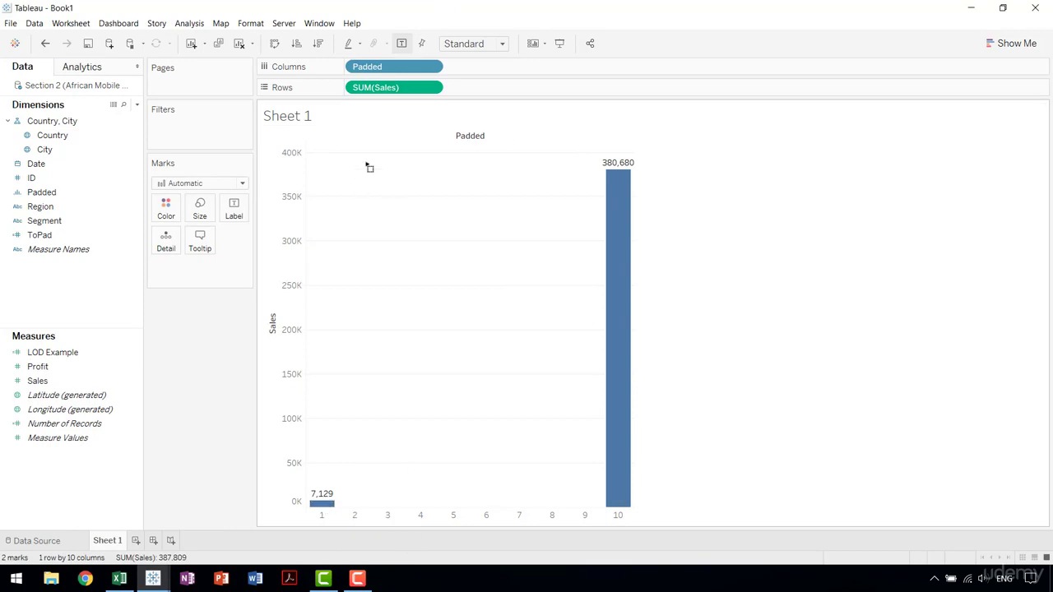
{"action": "left_click_drag", "start_coordinate": [324, 144], "coordinate": [659, 524]}
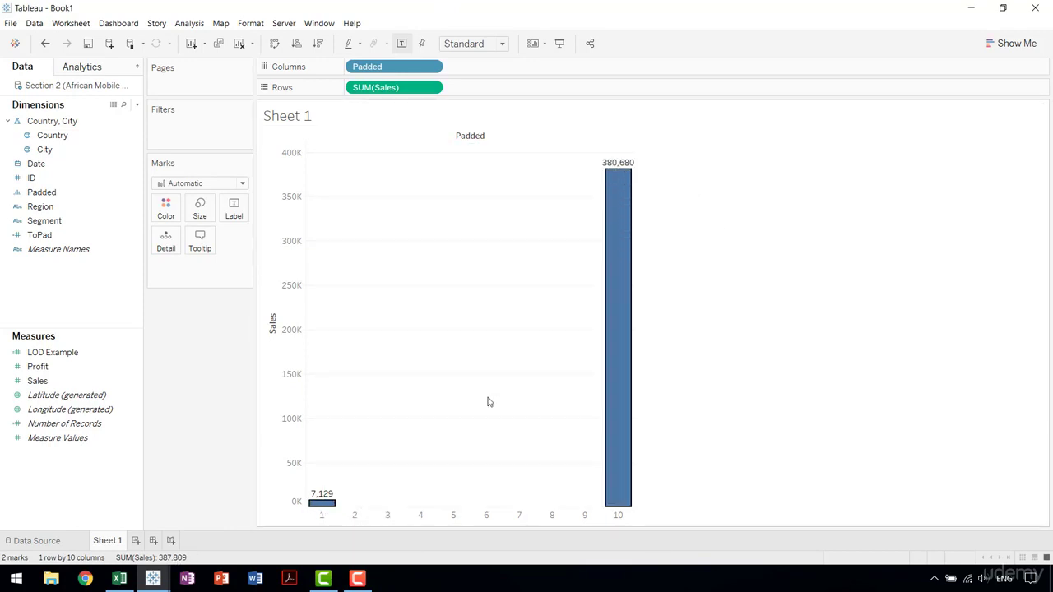
{"action": "left_click", "coordinate": [790, 301]}
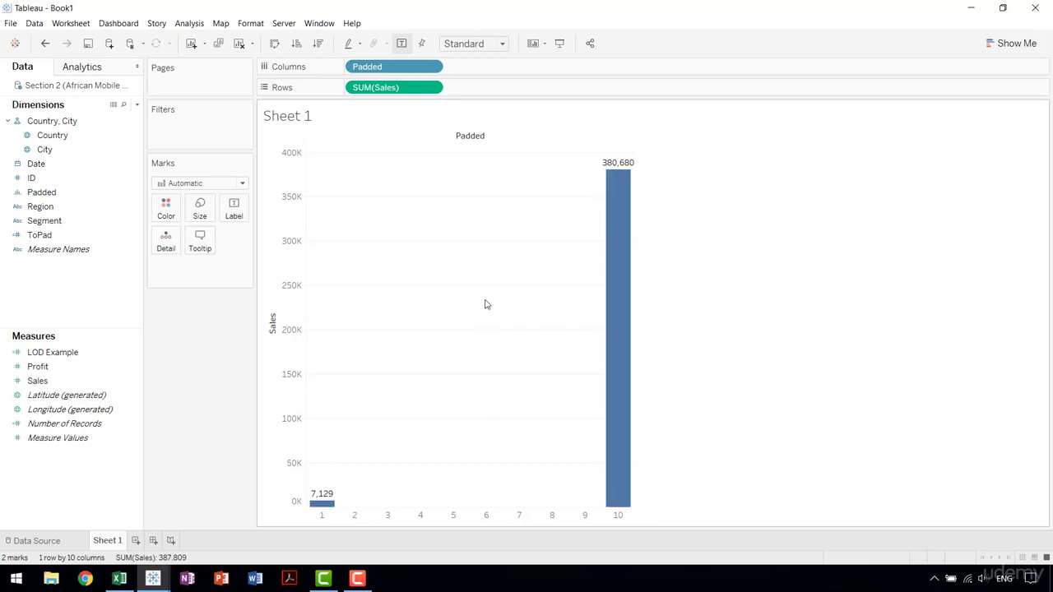
{"action": "mouse_move", "coordinate": [323, 507]}
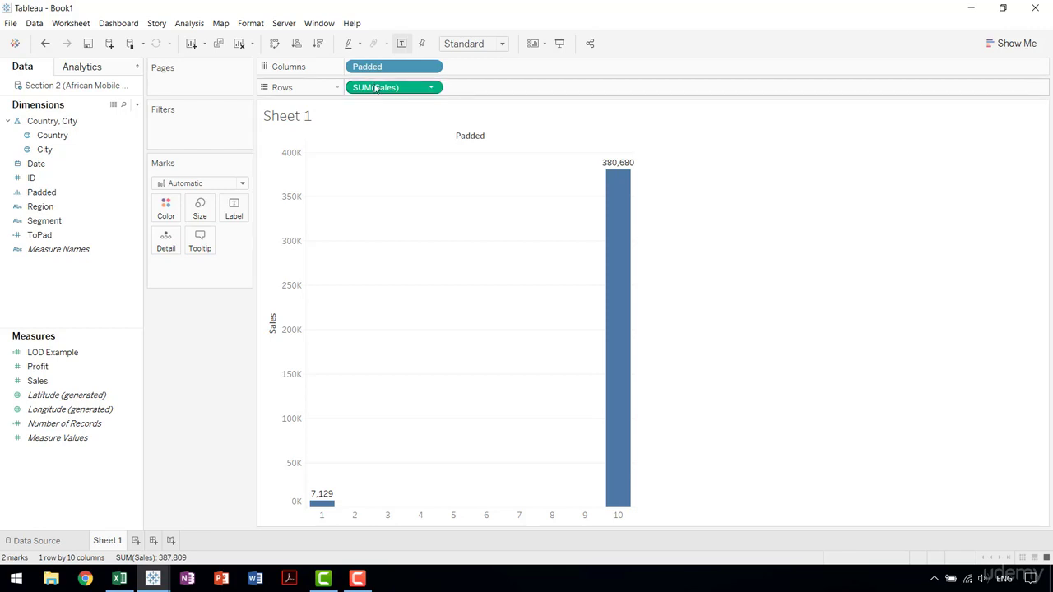
Duplicate SUM(Sales) on Rows and apply a running total quick table calculation to the second copy.
{"action": "left_click_drag", "start_coordinate": [395, 89], "coordinate": [494, 87]}
{"action": "left_click", "coordinate": [530, 87]}
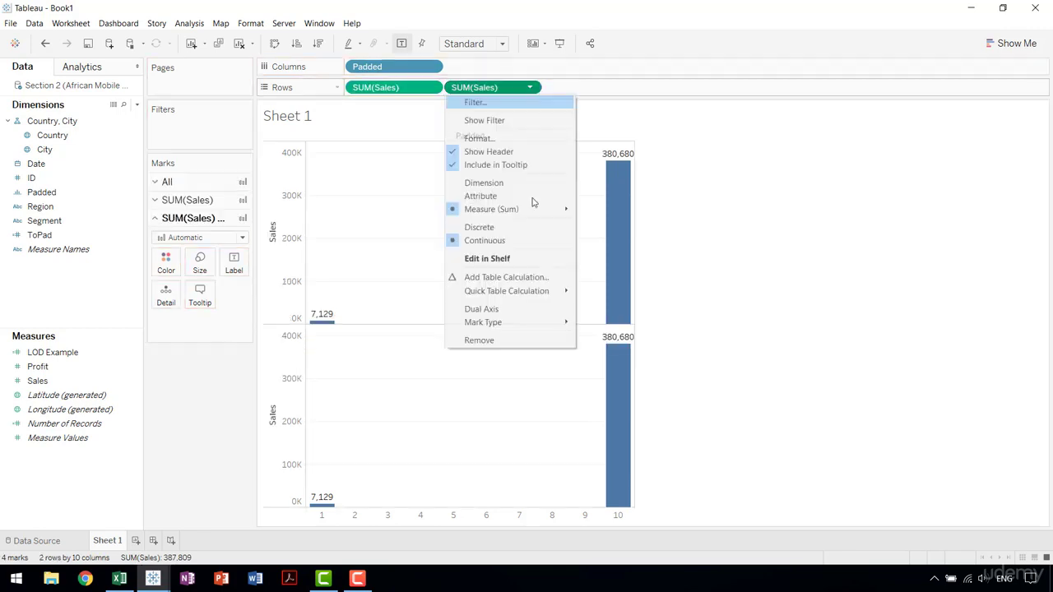
{"action": "mouse_move", "coordinate": [546, 293]}
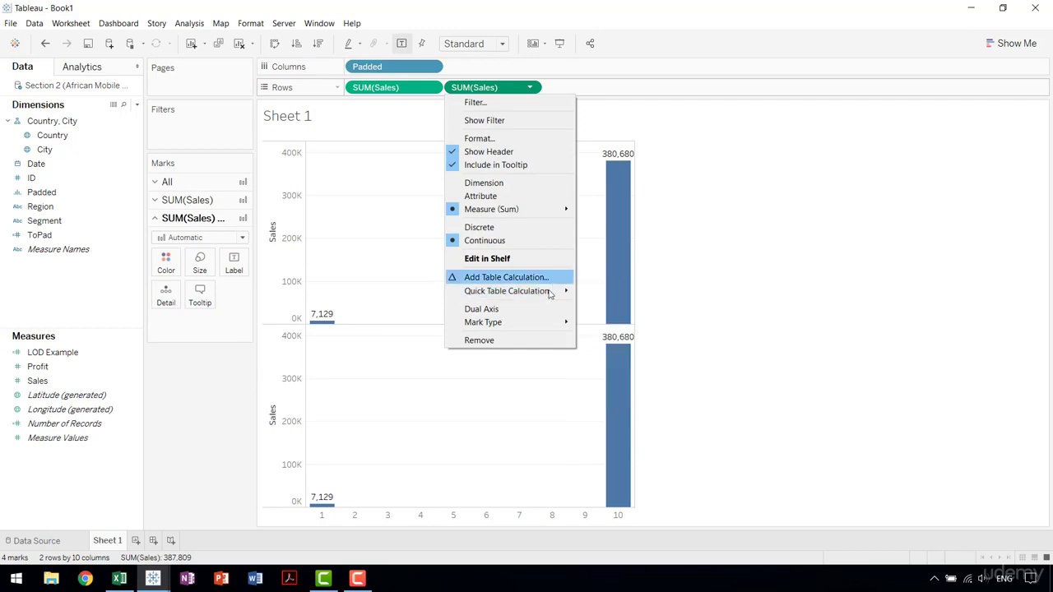
{"action": "left_click", "coordinate": [613, 293]}
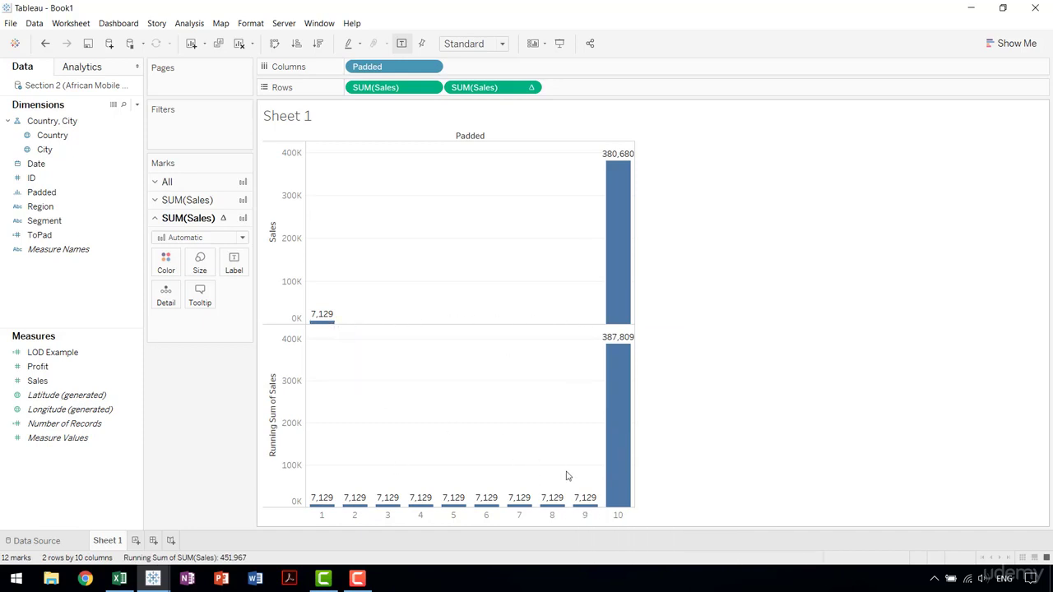
{"action": "mouse_move", "coordinate": [623, 384]}
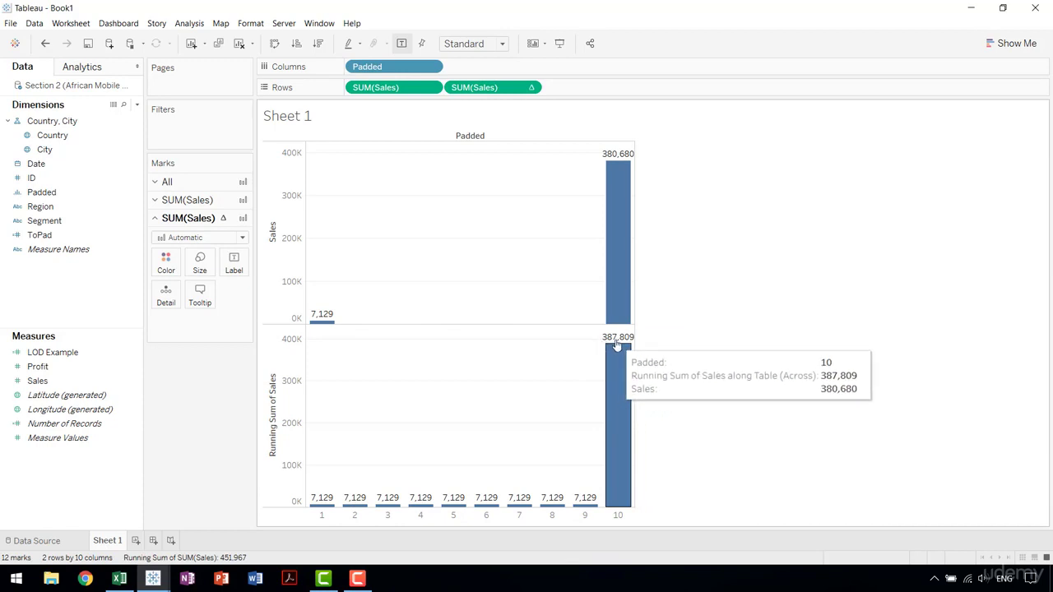